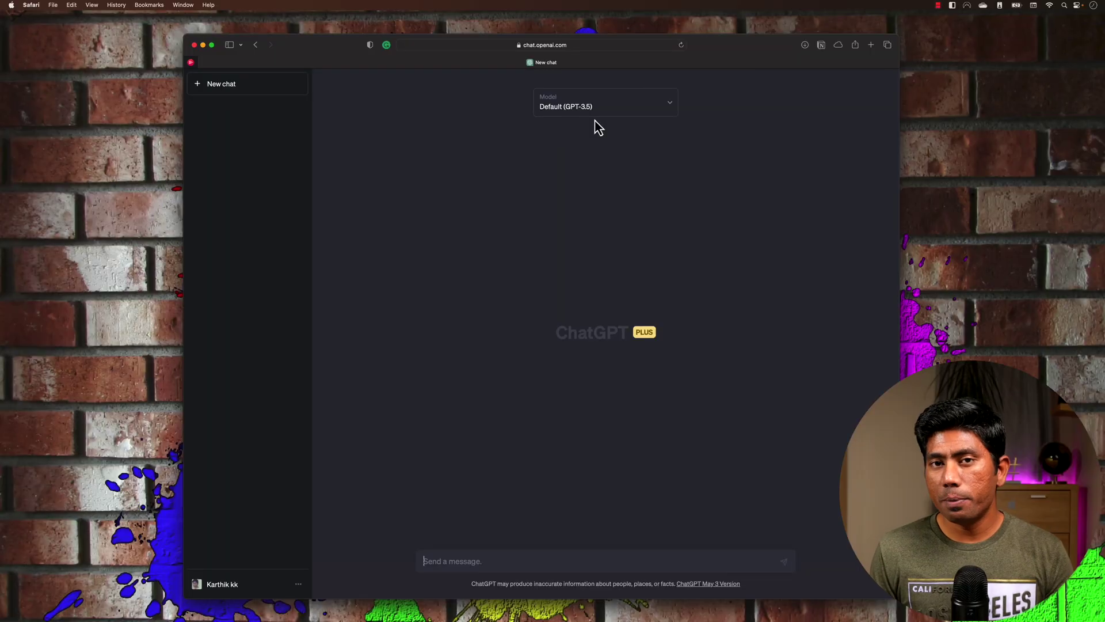
Switch to Chrome and open the Myntra website at myntra.com.
{"action": "key", "text": "super+space"}
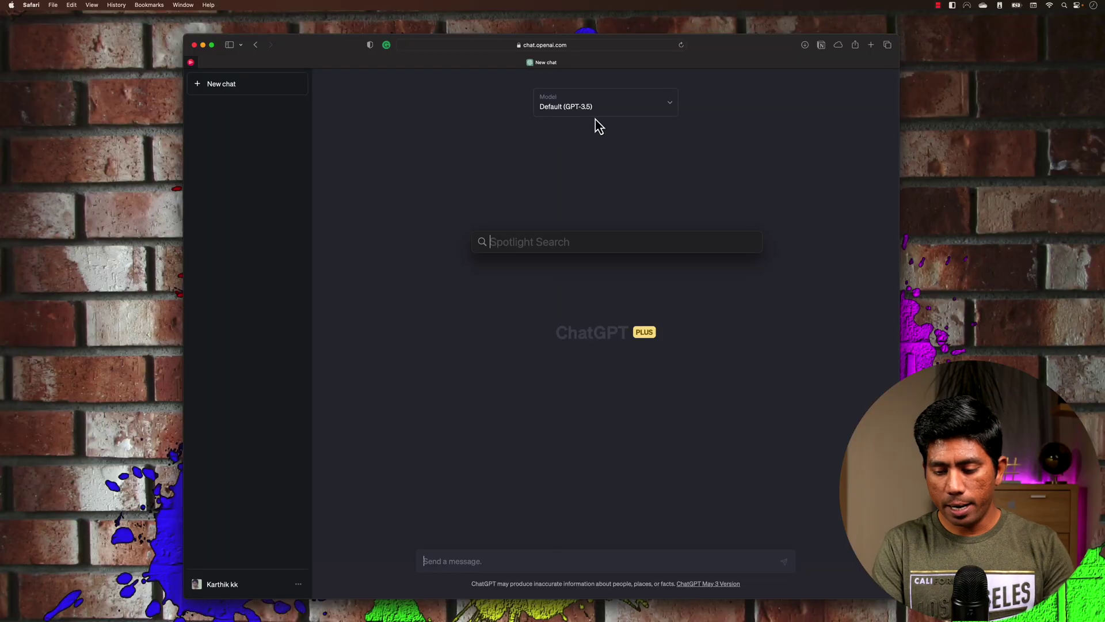
{"action": "type", "text": "chrom"}
{"action": "key", "text": "Return"}
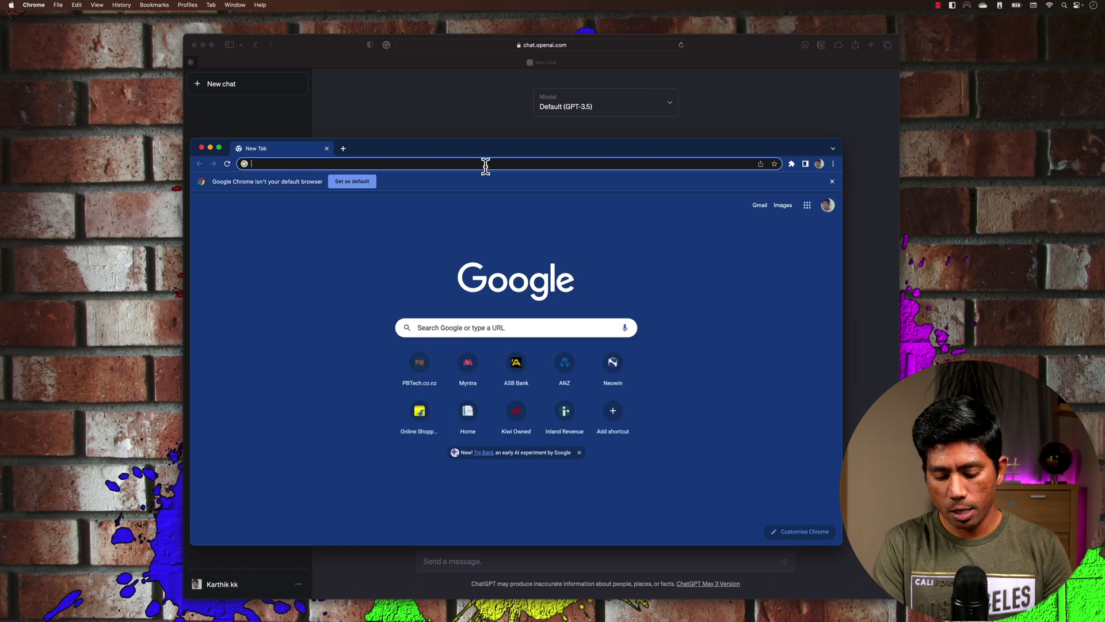
{"action": "type", "text": "my"}
{"action": "key", "text": "Return"}
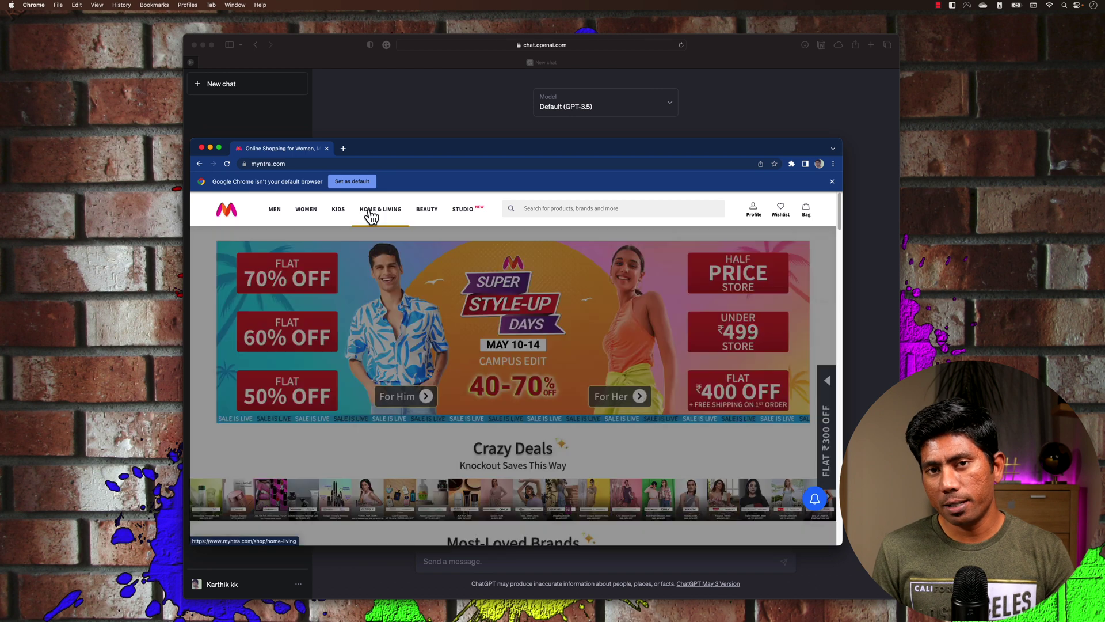
Look through the deals, brands and category sections on the Myntra home page.
{"action": "mouse_move", "coordinate": [463, 209]}
{"action": "scroll", "coordinate": [433, 408], "scroll_direction": "down", "scroll_amount": 3}
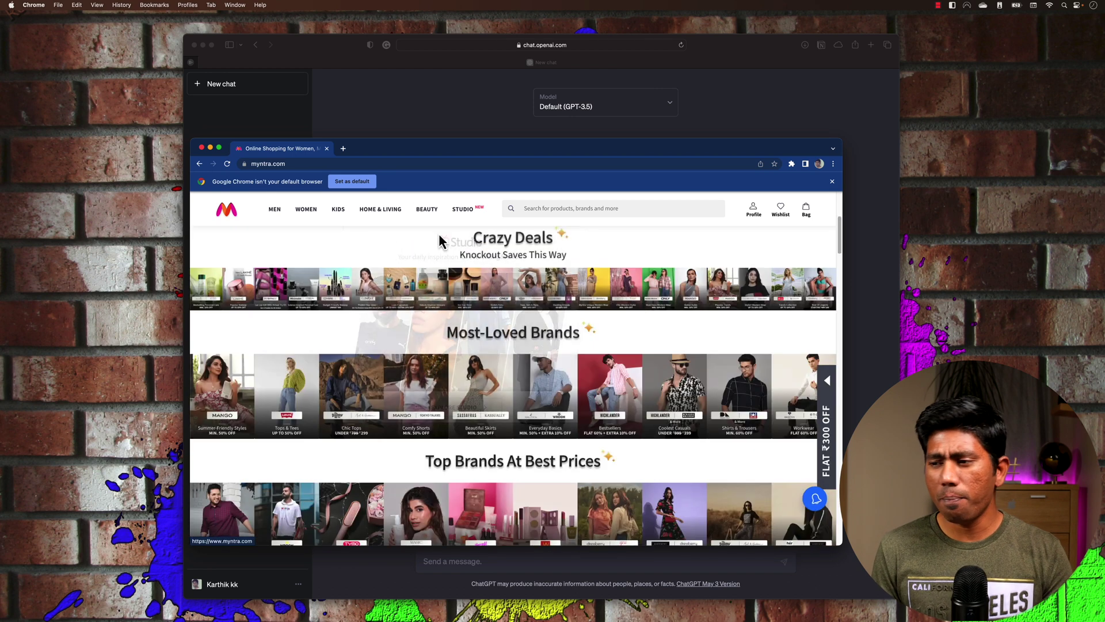
{"action": "scroll", "coordinate": [426, 435], "scroll_direction": "down", "scroll_amount": 5}
{"action": "scroll", "coordinate": [462, 432], "scroll_direction": "down", "scroll_amount": 15}
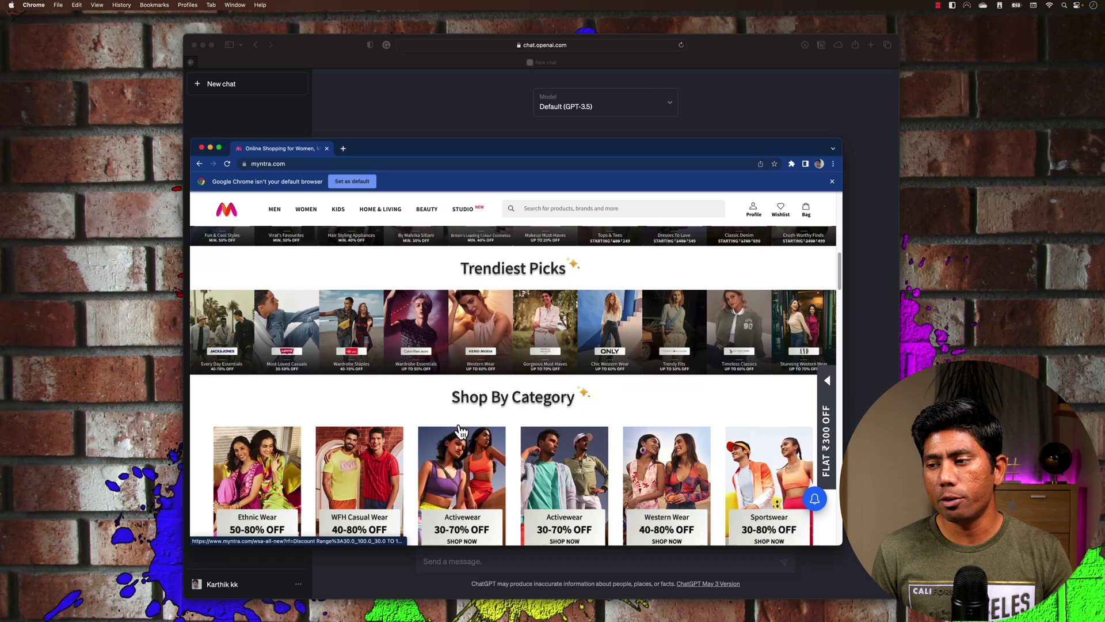
{"action": "scroll", "coordinate": [462, 432], "scroll_direction": "up", "scroll_amount": 20}
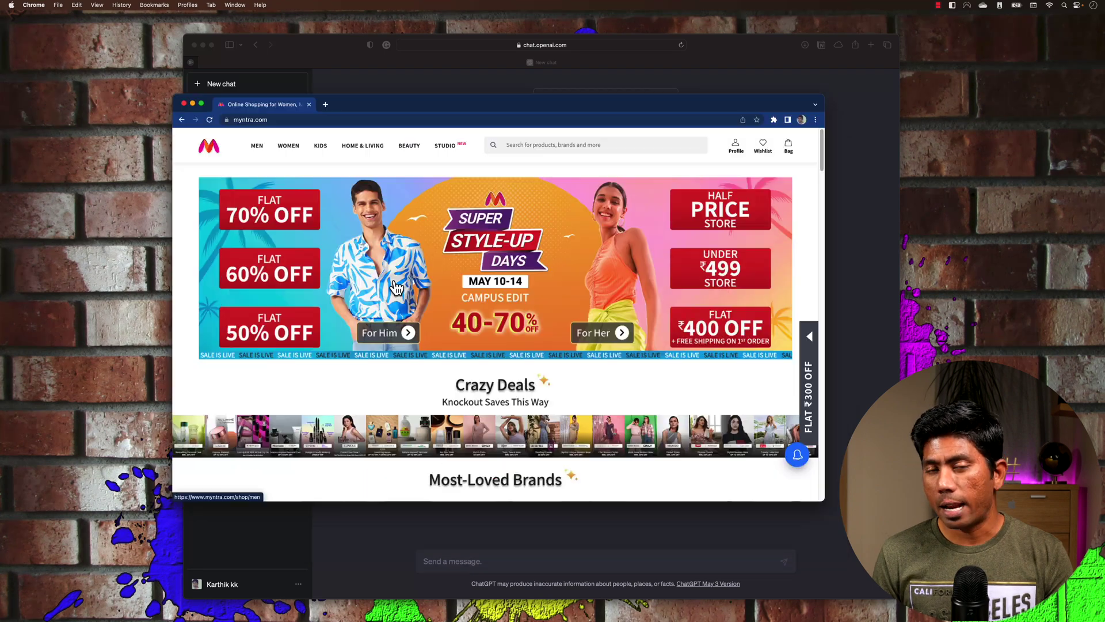
{"action": "mouse_move", "coordinate": [735, 146]}
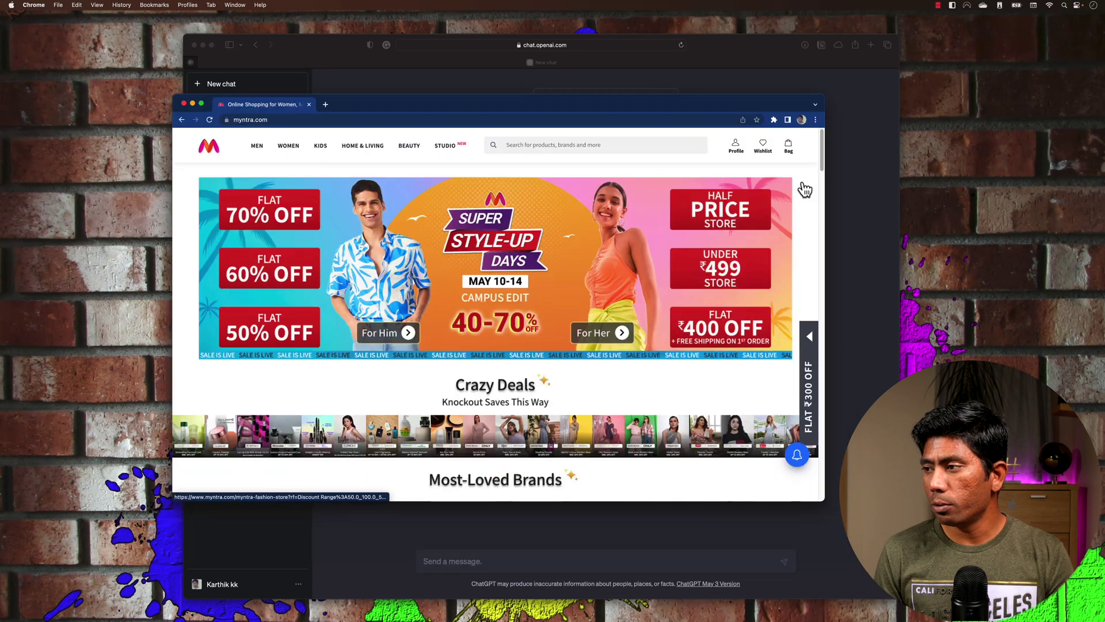
{"action": "scroll", "coordinate": [800, 196], "scroll_direction": "down", "scroll_amount": 10}
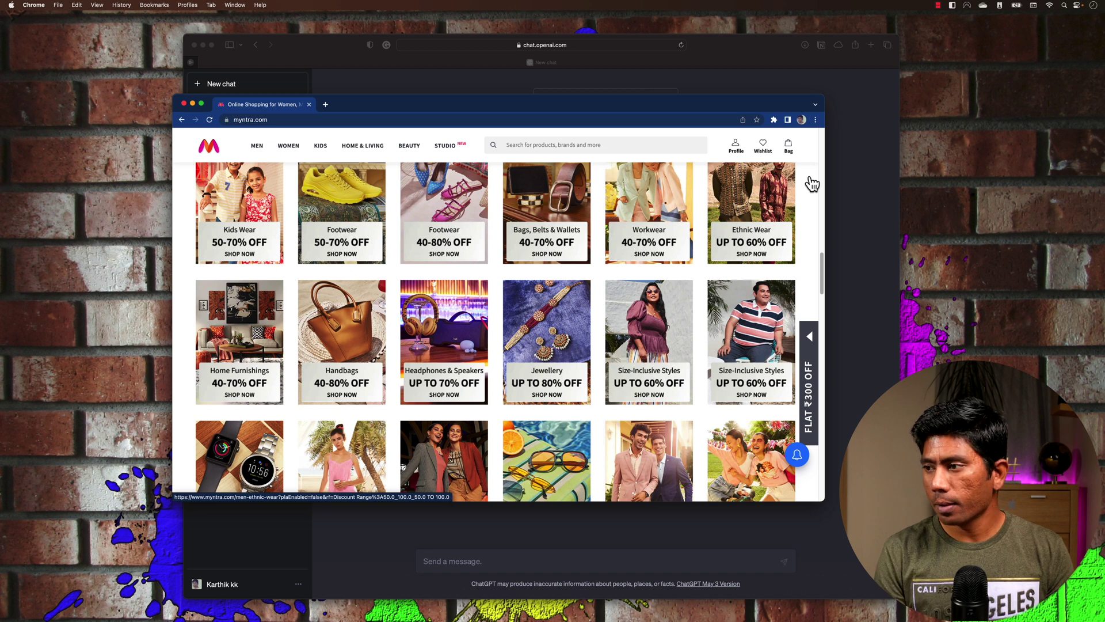
Show the Omnibug panel in the developer tools and reload the Myntra page so its tracking requests are captured.
{"action": "key", "text": "super+alt+i"}
{"action": "left_click", "coordinate": [709, 134]}
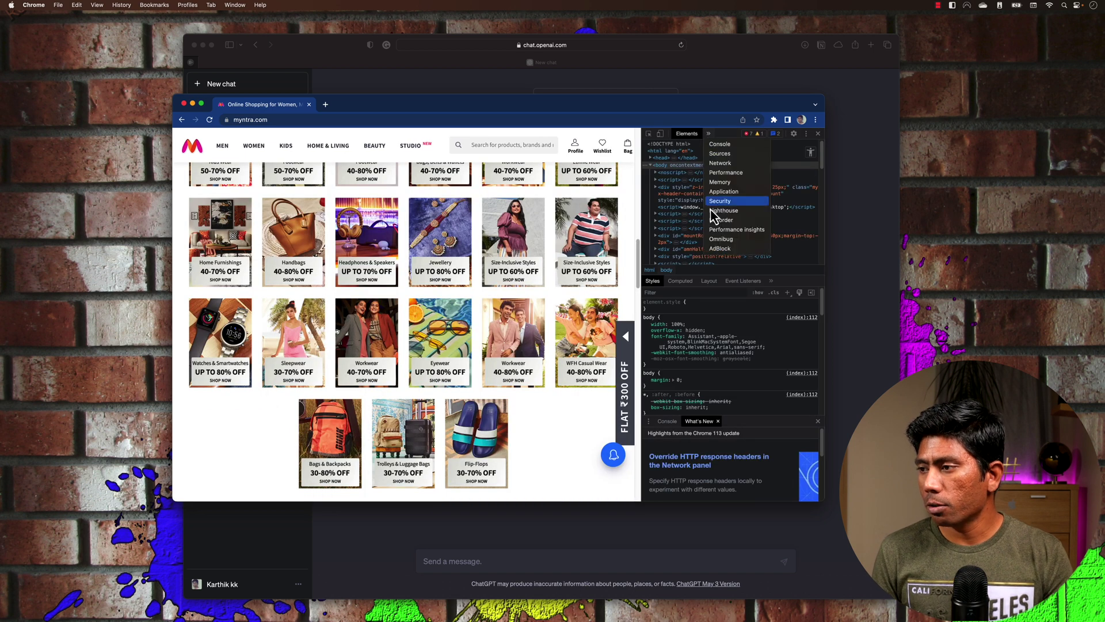
{"action": "left_click", "coordinate": [728, 241]}
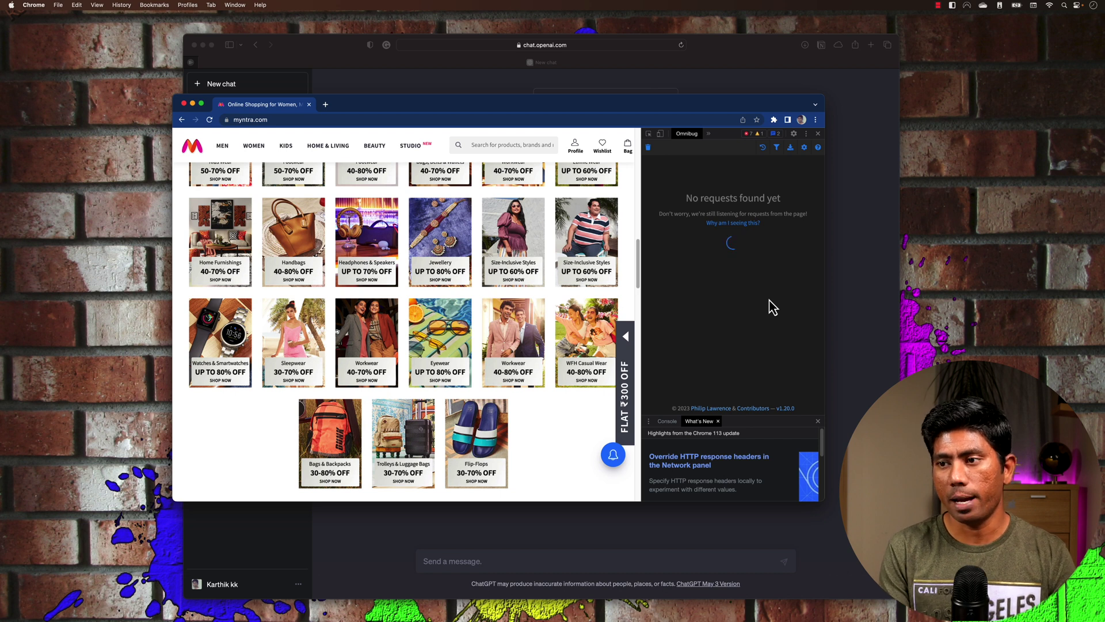
{"action": "key", "text": "super+r"}
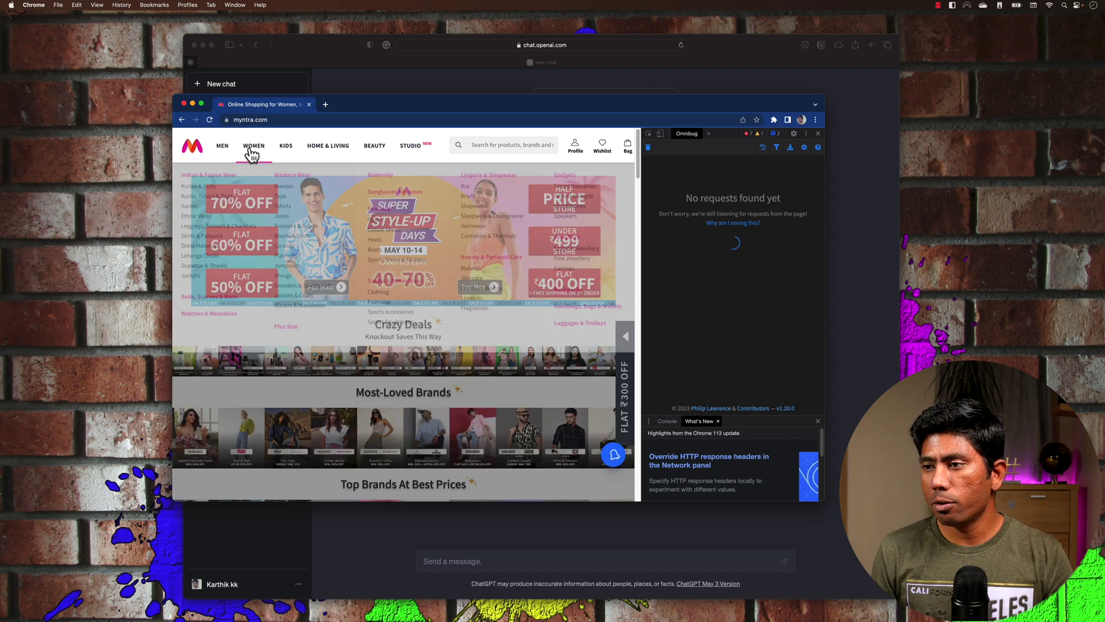
Search for "levis" using the Levis Jeans suggestion, and try to add the first jeans in the results to the wishlist.
{"action": "left_click", "coordinate": [482, 146]}
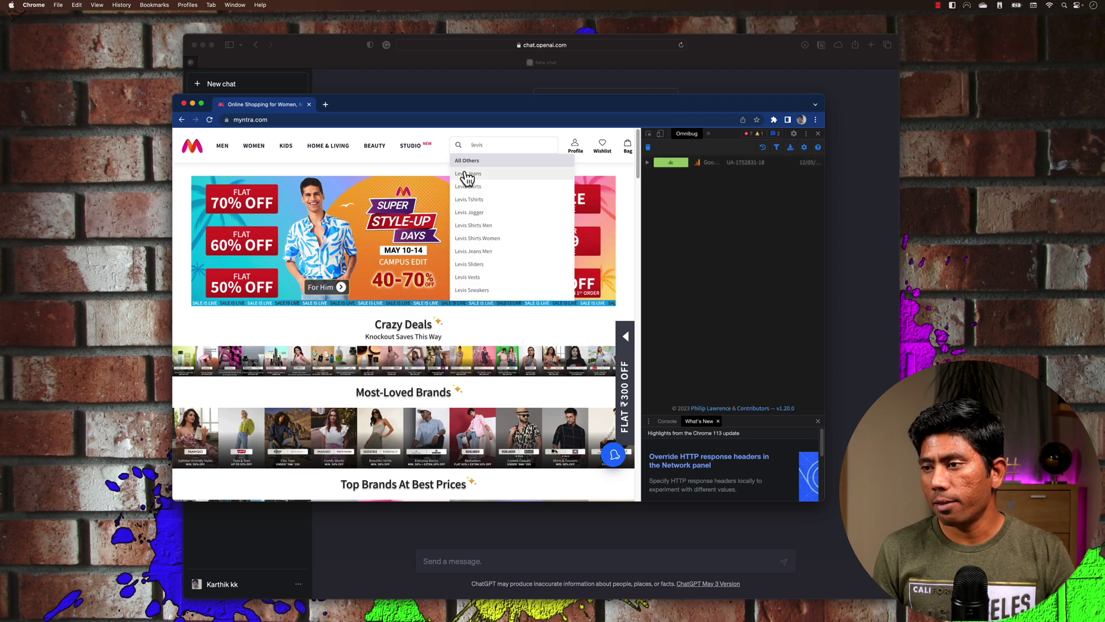
{"action": "left_click", "coordinate": [470, 175]}
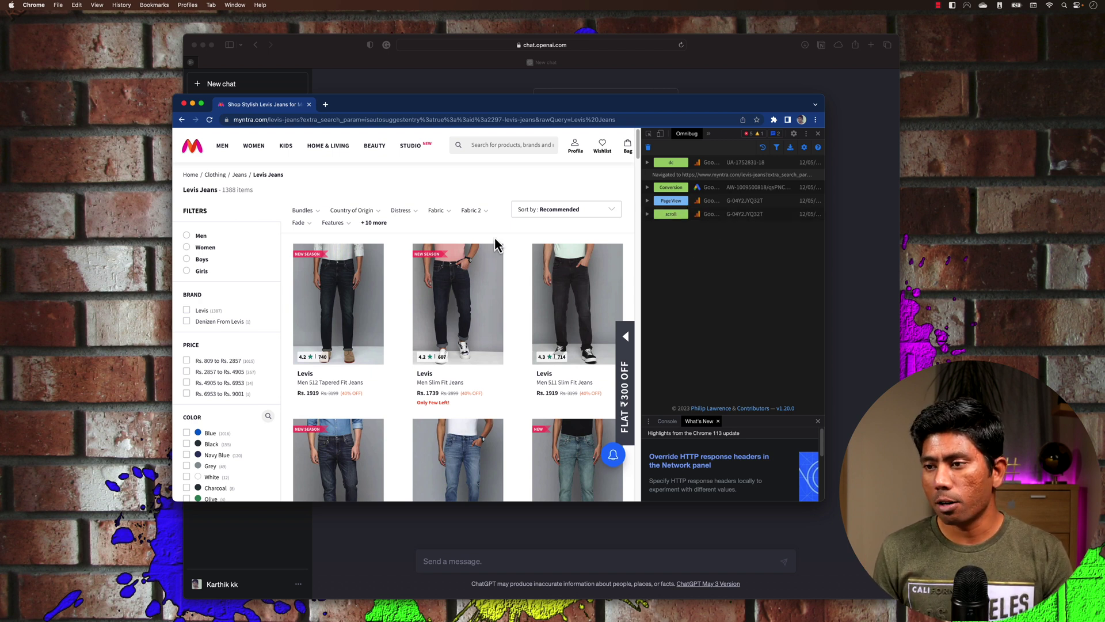
{"action": "mouse_move", "coordinate": [345, 369]}
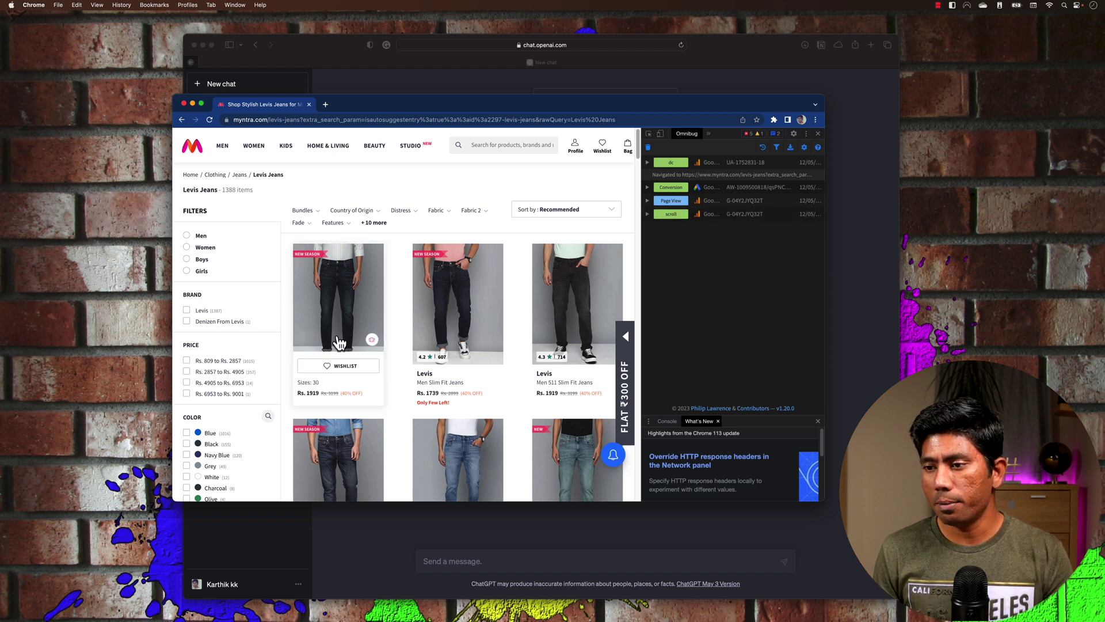
{"action": "left_click", "coordinate": [356, 370]}
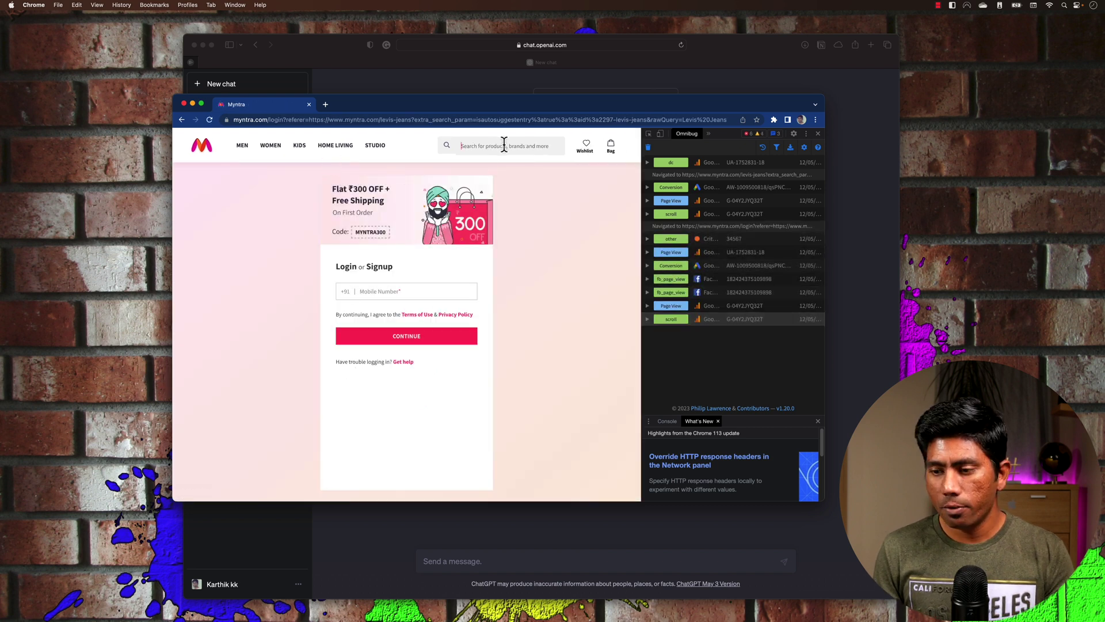
Search for "pepe jean" and try to add the first jeans in the results to the wishlist.
{"action": "type", "text": "pepe jean"}
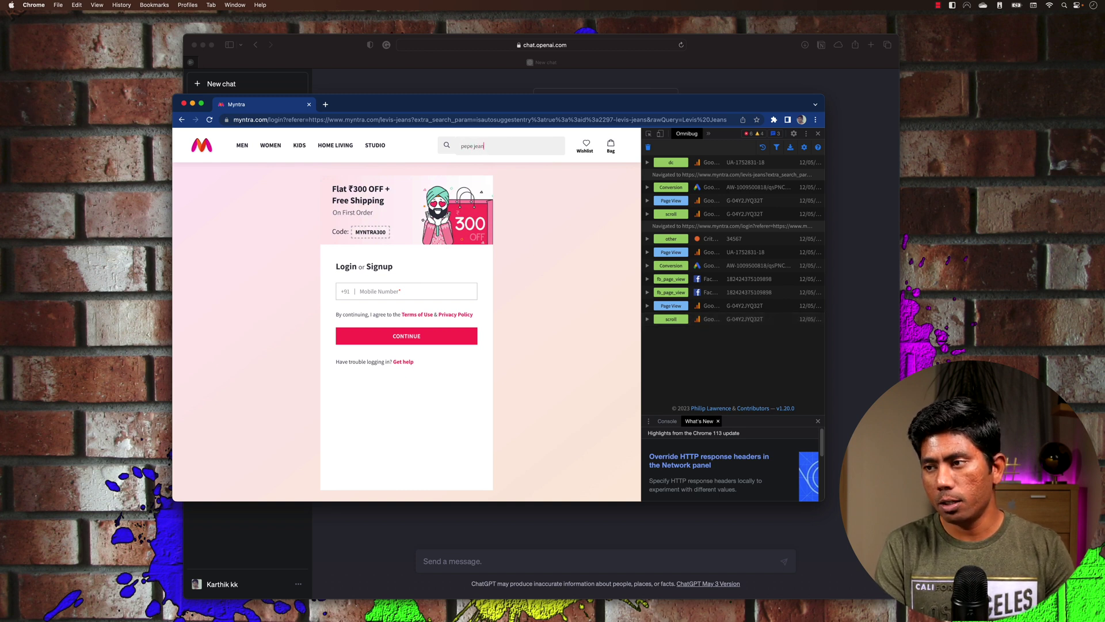
{"action": "key", "text": "Return"}
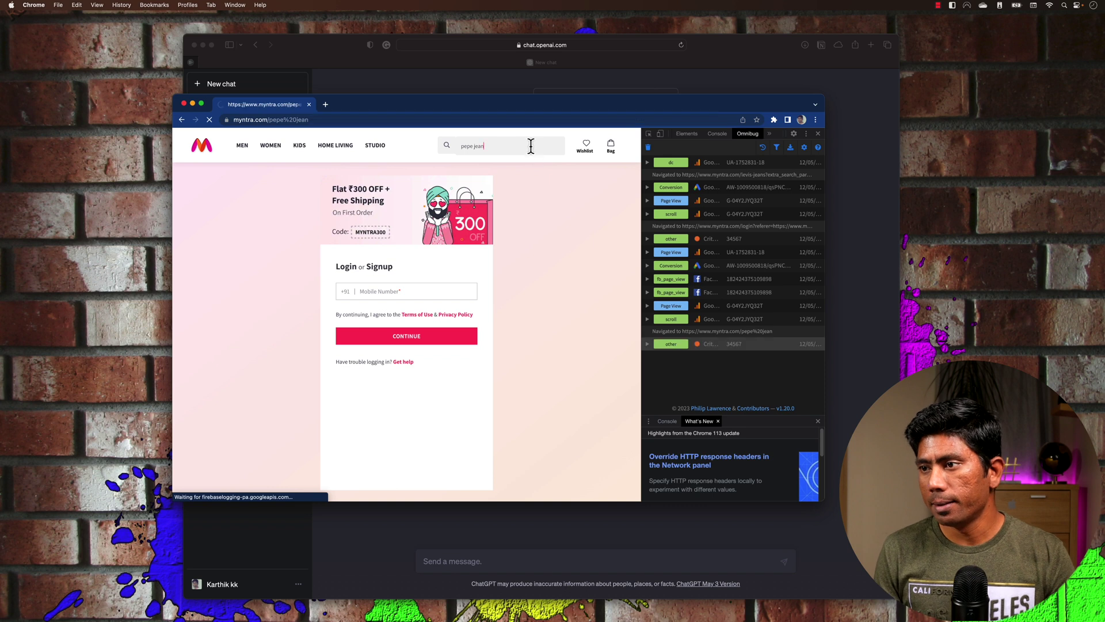
{"action": "scroll", "coordinate": [352, 362], "scroll_direction": "down", "scroll_amount": 1}
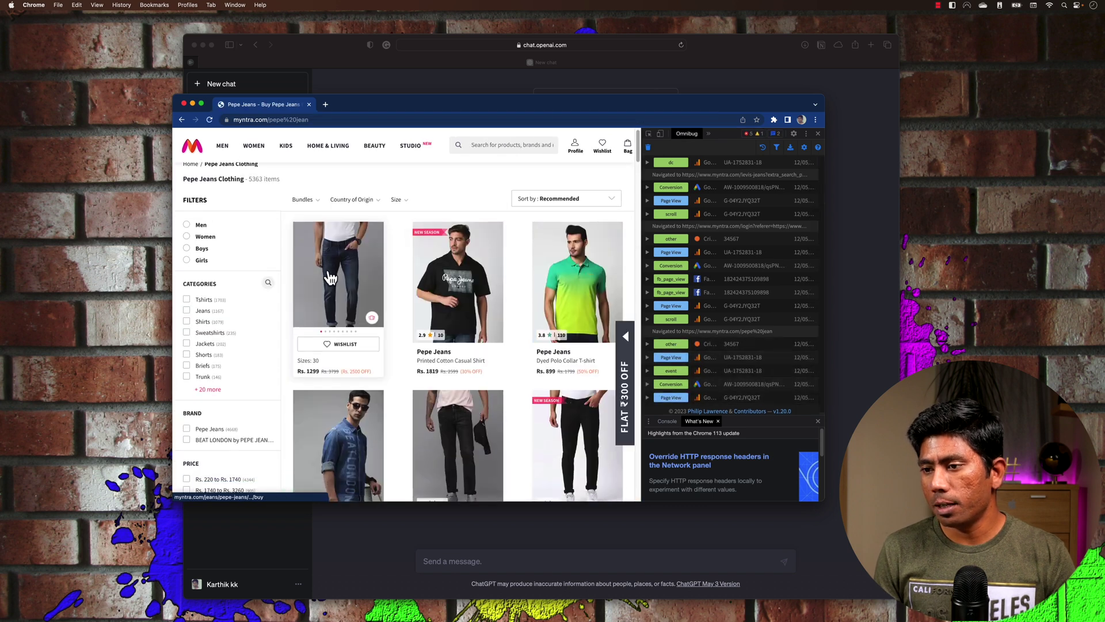
{"action": "scroll", "coordinate": [350, 361], "scroll_direction": "down", "scroll_amount": 2}
{"action": "left_click", "coordinate": [356, 277]}
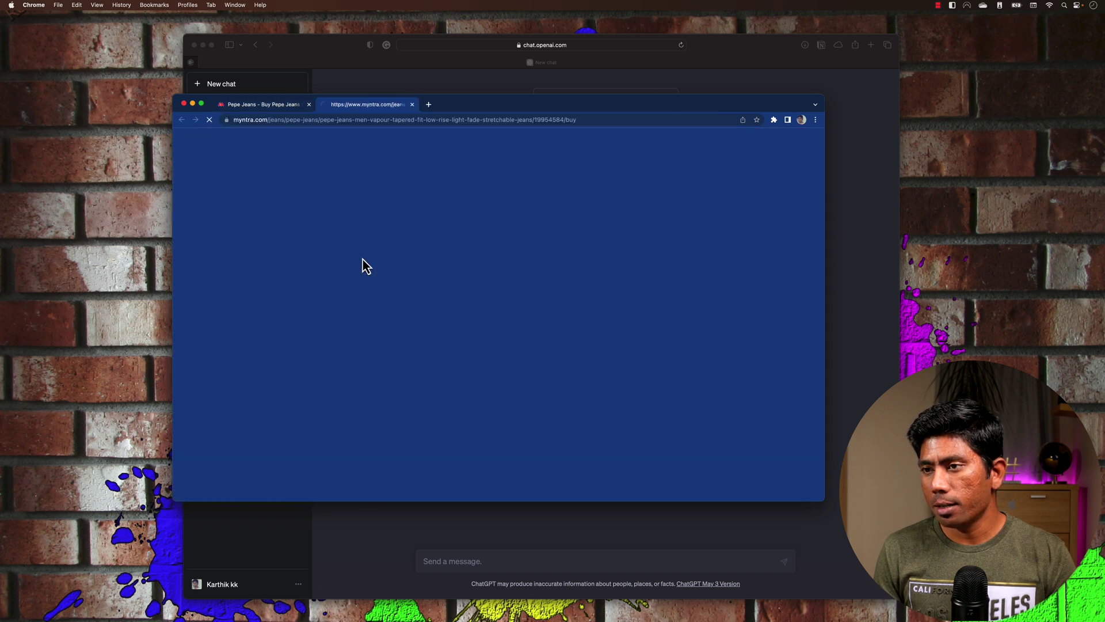
{"action": "left_click", "coordinate": [412, 104]}
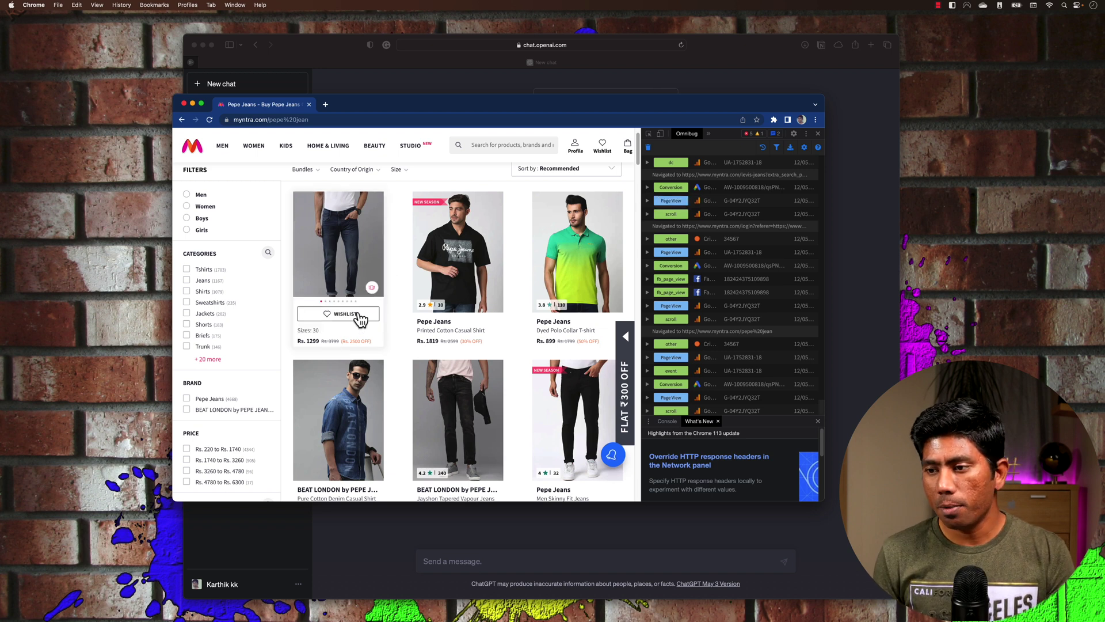
{"action": "left_click", "coordinate": [362, 318]}
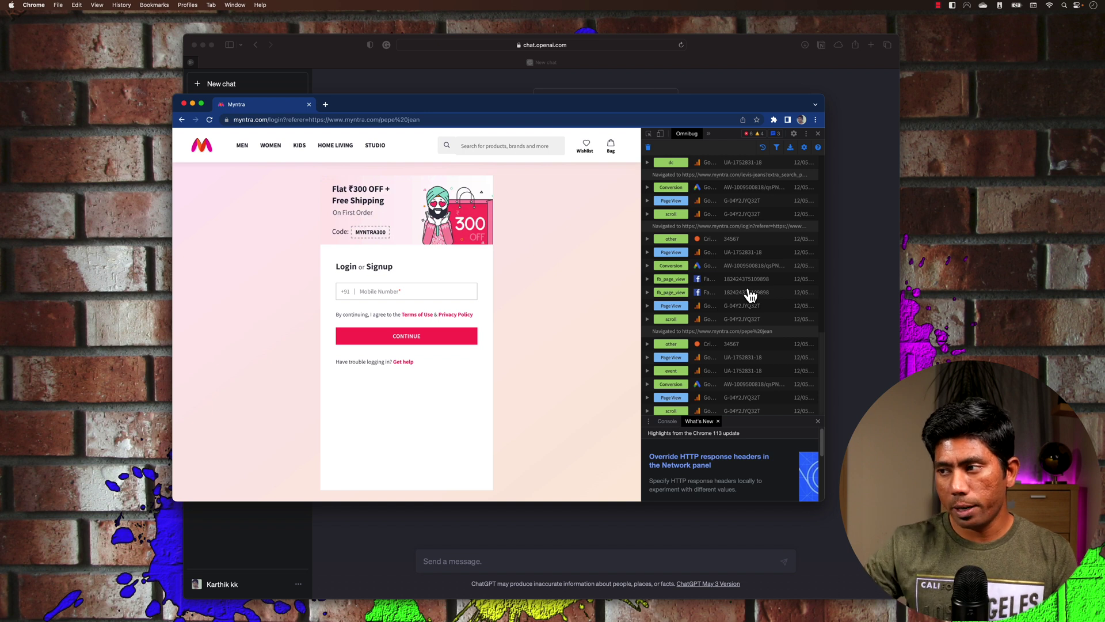
Review the captured Omnibug requests and export them as a CSV file named myntra.
{"action": "scroll", "coordinate": [716, 274], "scroll_direction": "down", "scroll_amount": 1}
{"action": "scroll", "coordinate": [715, 274], "scroll_direction": "down", "scroll_amount": 2}
{"action": "scroll", "coordinate": [710, 308], "scroll_direction": "down", "scroll_amount": 4}
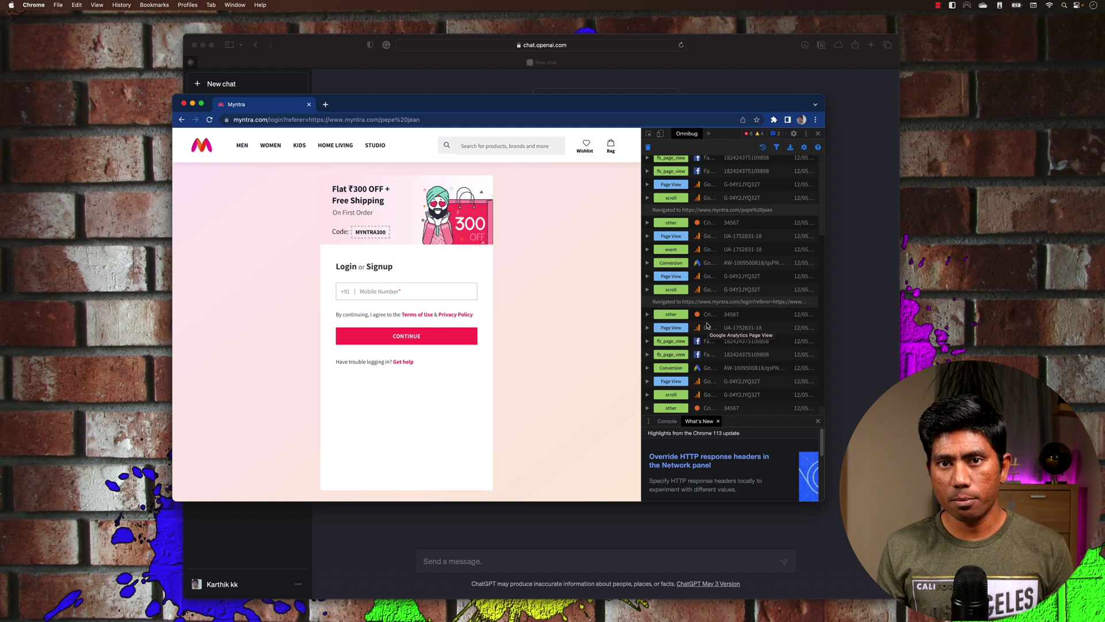
{"action": "left_click", "coordinate": [791, 148]}
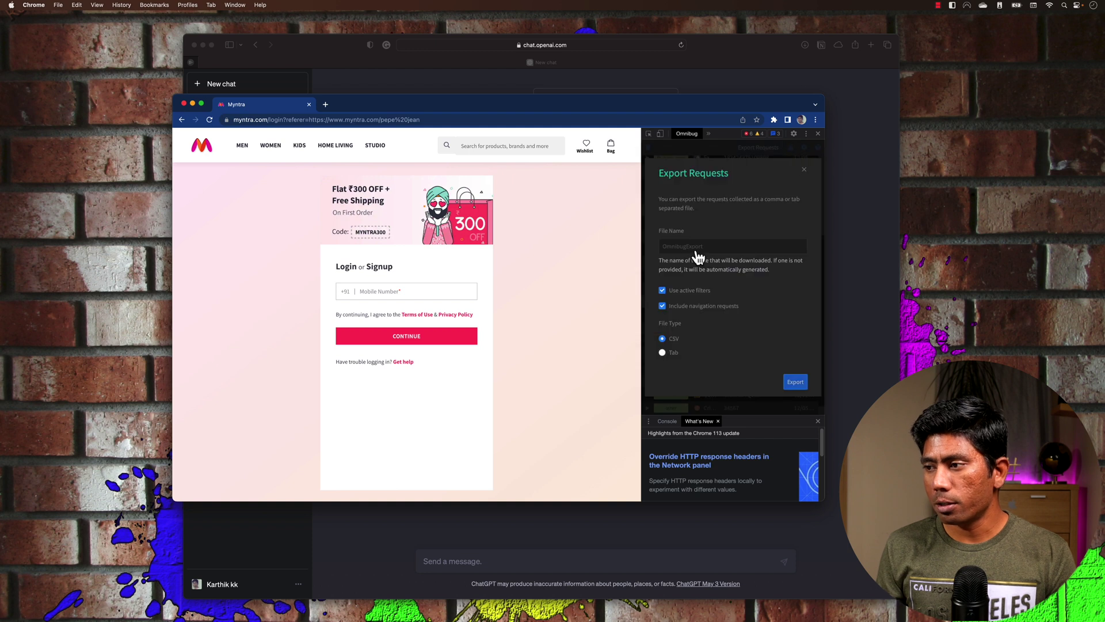
{"action": "type", "text": "myntra"}
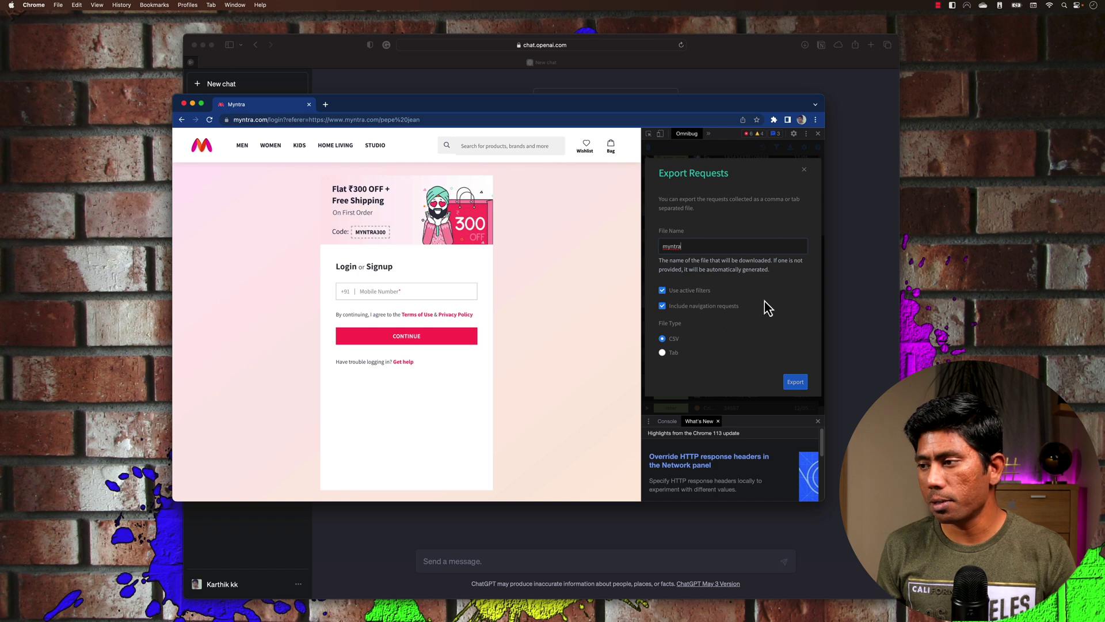
{"action": "left_click", "coordinate": [794, 383]}
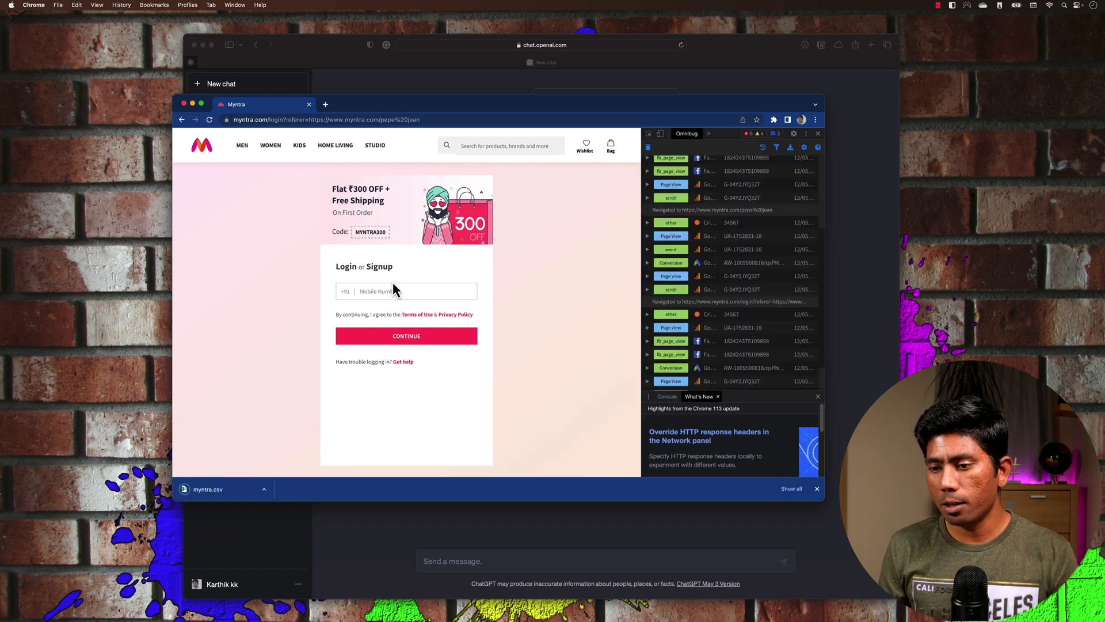
Open the exported myntra.csv and delete the last block of requests, from the Criteo OneTag row following the final login navigation.
{"action": "left_click", "coordinate": [233, 492]}
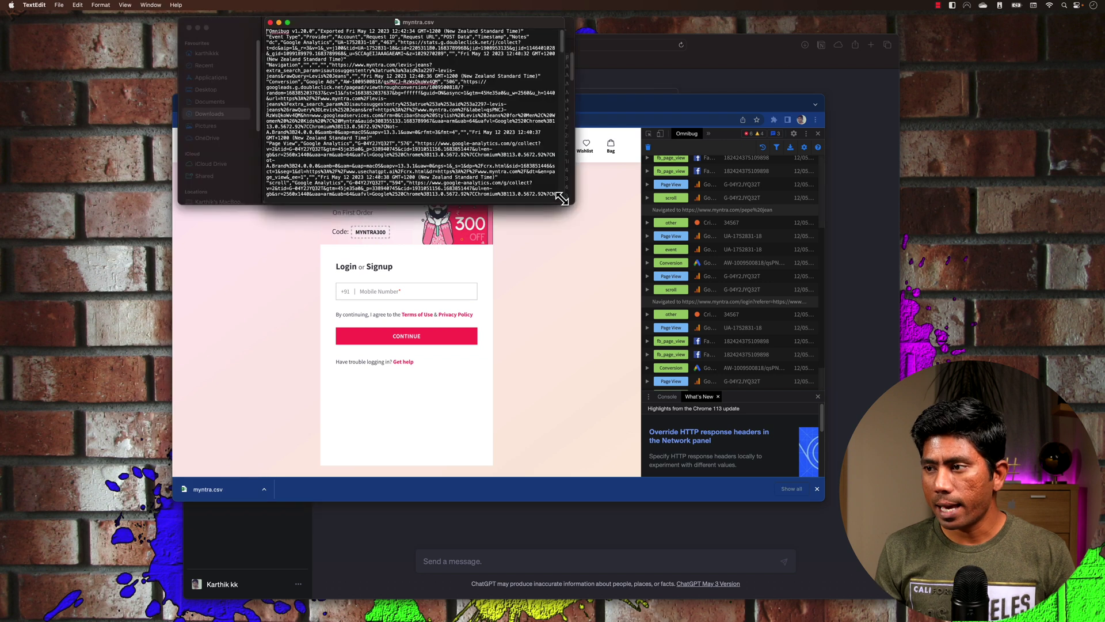
{"action": "left_click_drag", "start_coordinate": [574, 203], "coordinate": [635, 354]}
{"action": "scroll", "coordinate": [495, 193], "scroll_direction": "down", "scroll_amount": 10}
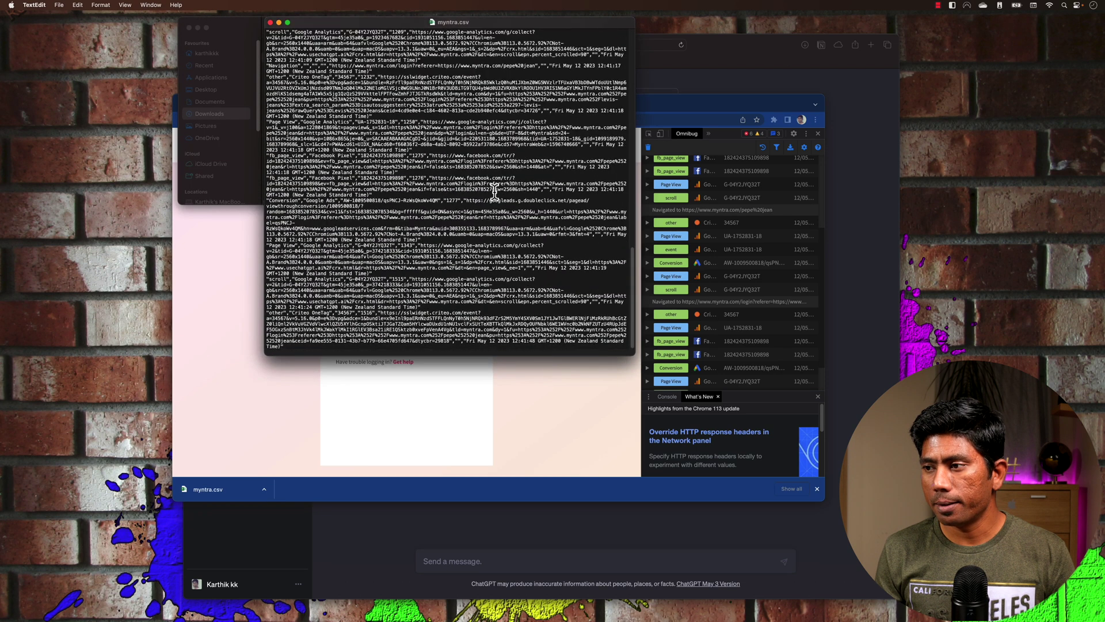
{"action": "left_click_drag", "start_coordinate": [290, 345], "coordinate": [258, 74]}
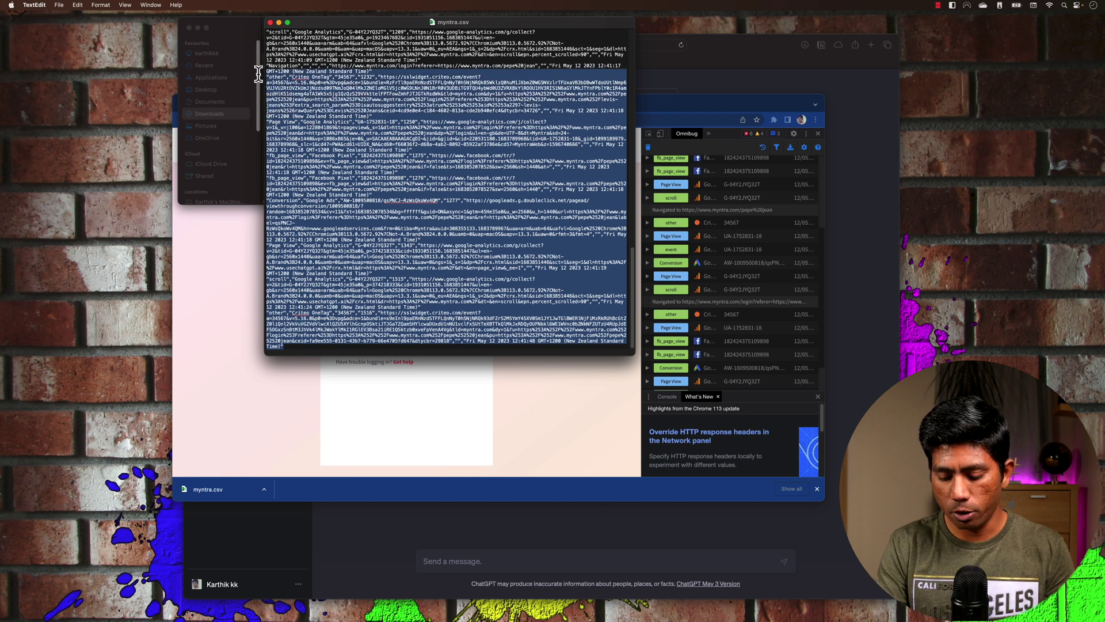
{"action": "key", "text": "BackSpace"}
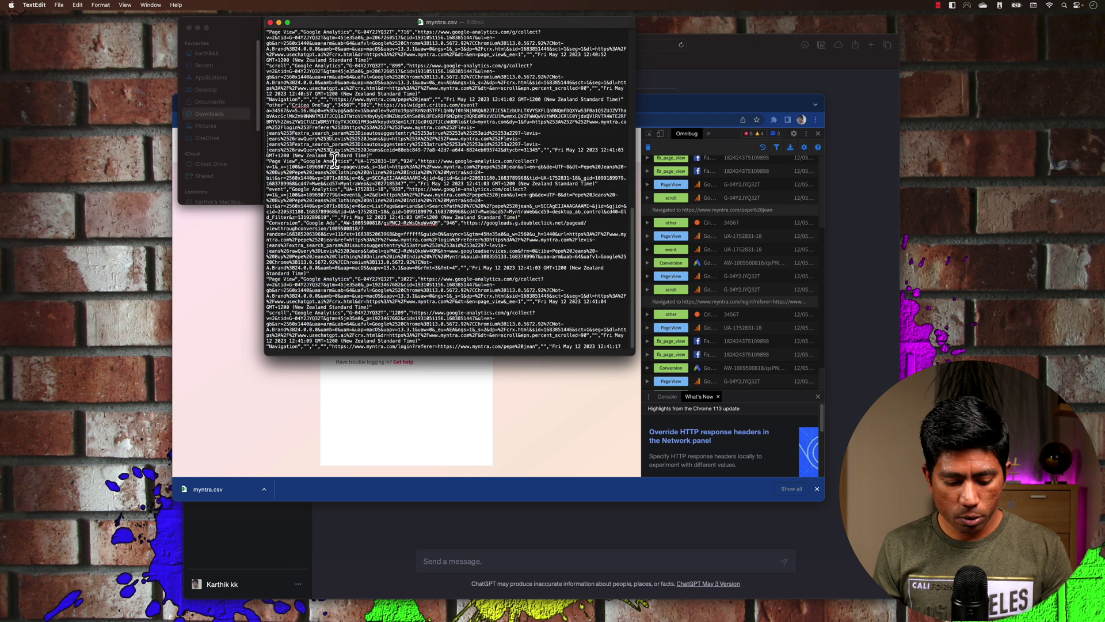
Copy all the remaining text of myntra.csv and switch to the ChatGPT window in Safari.
{"action": "key", "text": "super+a"}
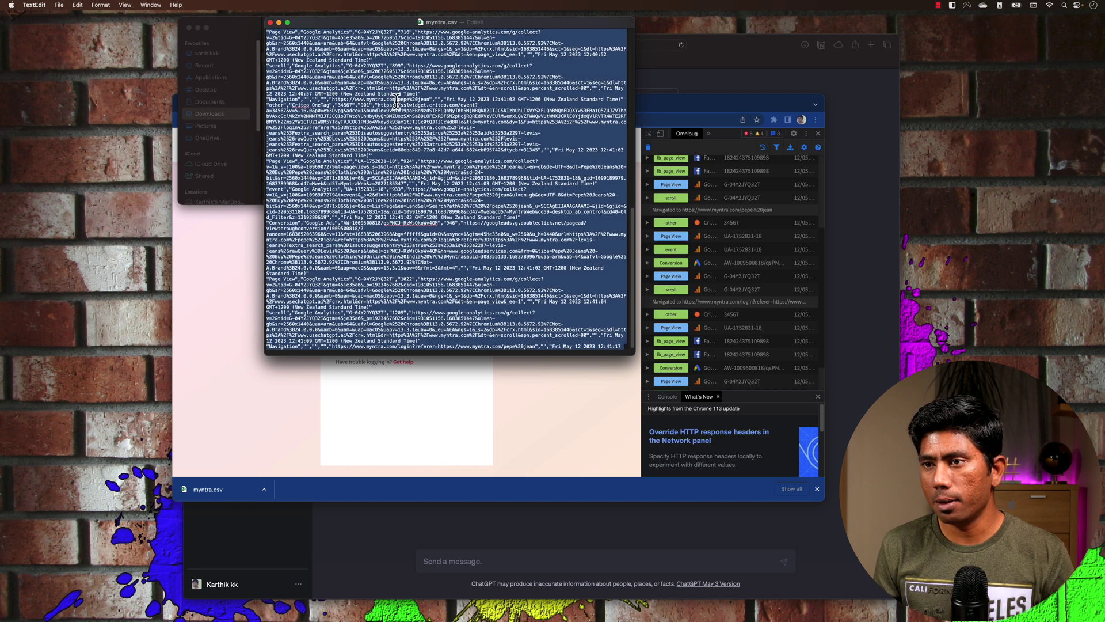
{"action": "left_click", "coordinate": [224, 300]}
{"action": "left_click", "coordinate": [720, 47]}
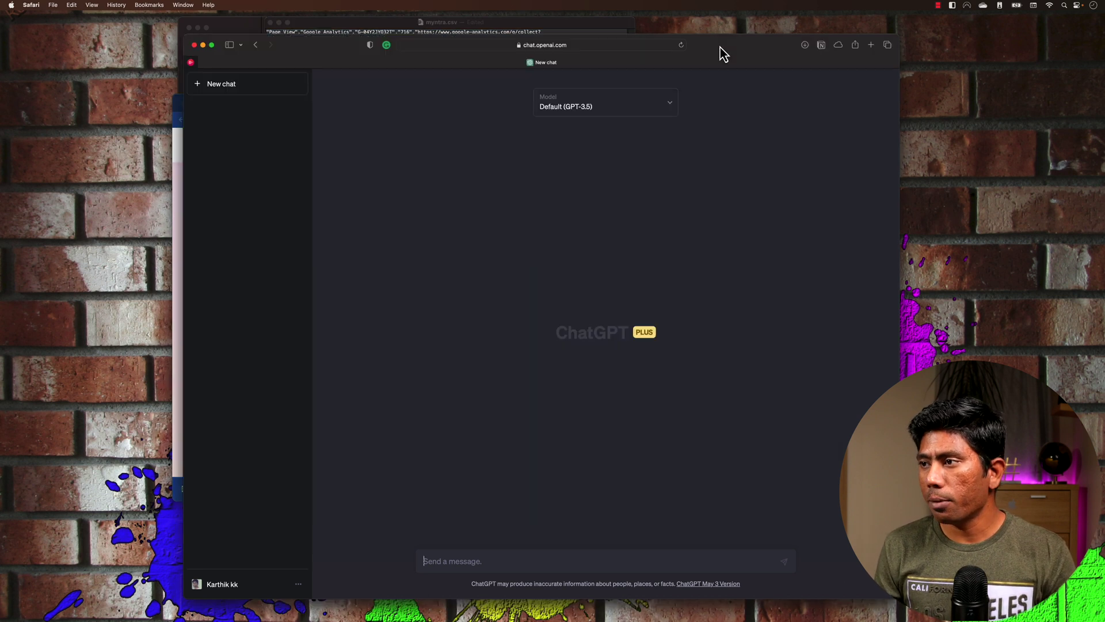
{"action": "left_click", "coordinate": [601, 109]}
{"action": "left_click", "coordinate": [562, 156]}
{"action": "left_click", "coordinate": [605, 105]}
{"action": "left_click", "coordinate": [573, 134]}
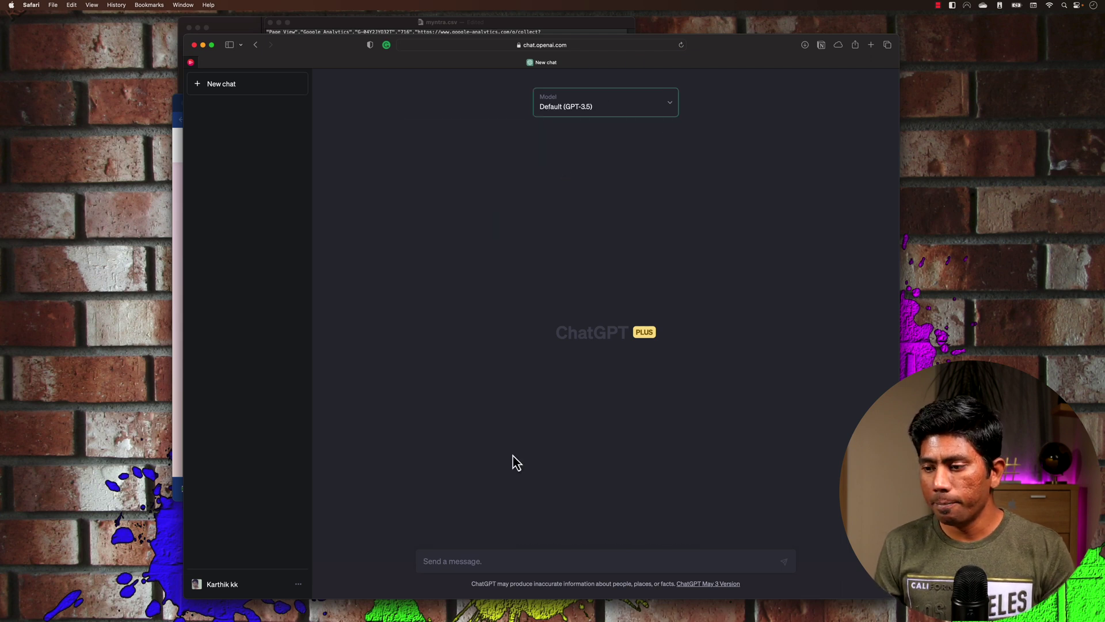
Compose the prompt "Analyse the interaction and show data insight", followed by the copied CSV data.
{"action": "left_click", "coordinate": [440, 561]}
{"action": "type", "text": "Analyse the interaction "}
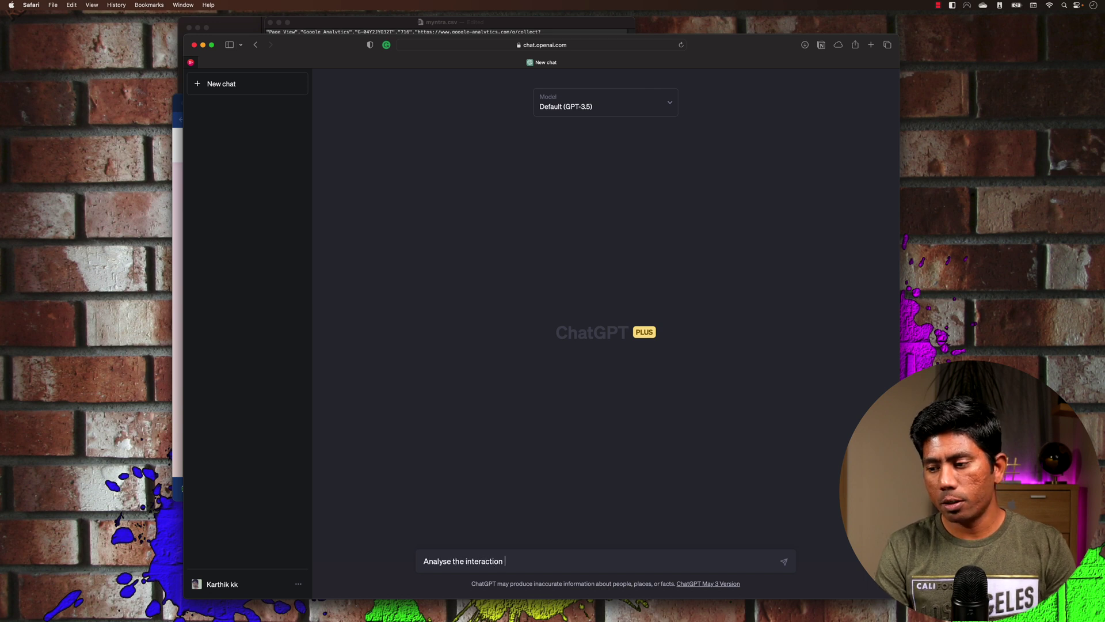
{"action": "type", "text": "and show data insight"}
{"action": "key", "text": "super+v"}
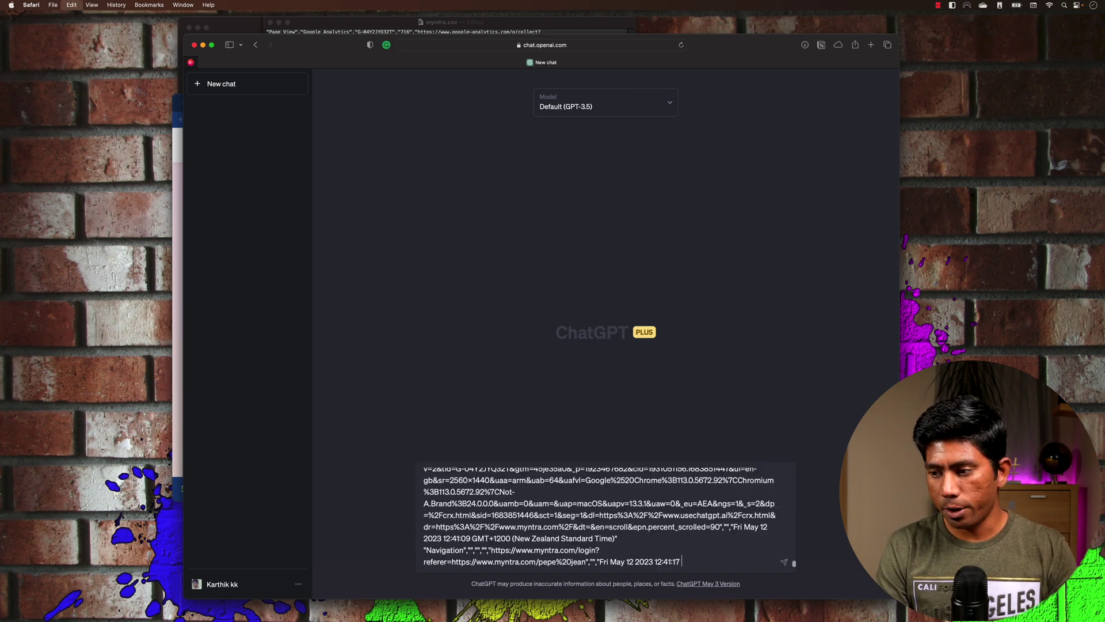
{"action": "scroll", "coordinate": [522, 526], "scroll_direction": "up", "scroll_amount": 5}
{"action": "scroll", "coordinate": [522, 525], "scroll_direction": "down", "scroll_amount": 5}
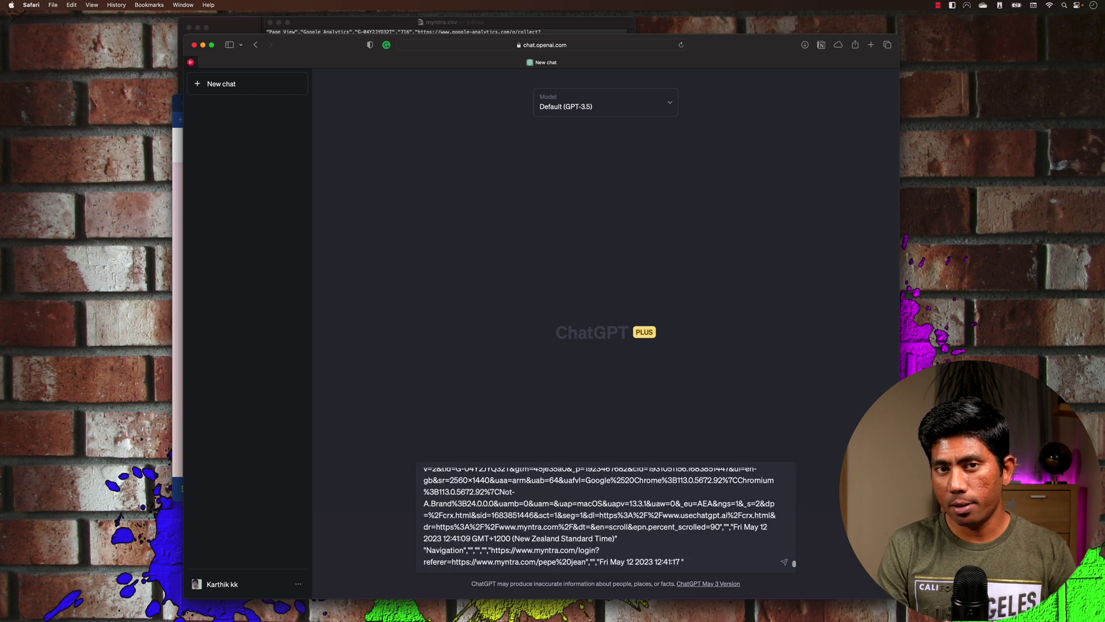
Submit the prompt "Analyse the interaction and show data insight" with the pasted CSV data to ChatGPT.
{"action": "key", "text": "Return"}
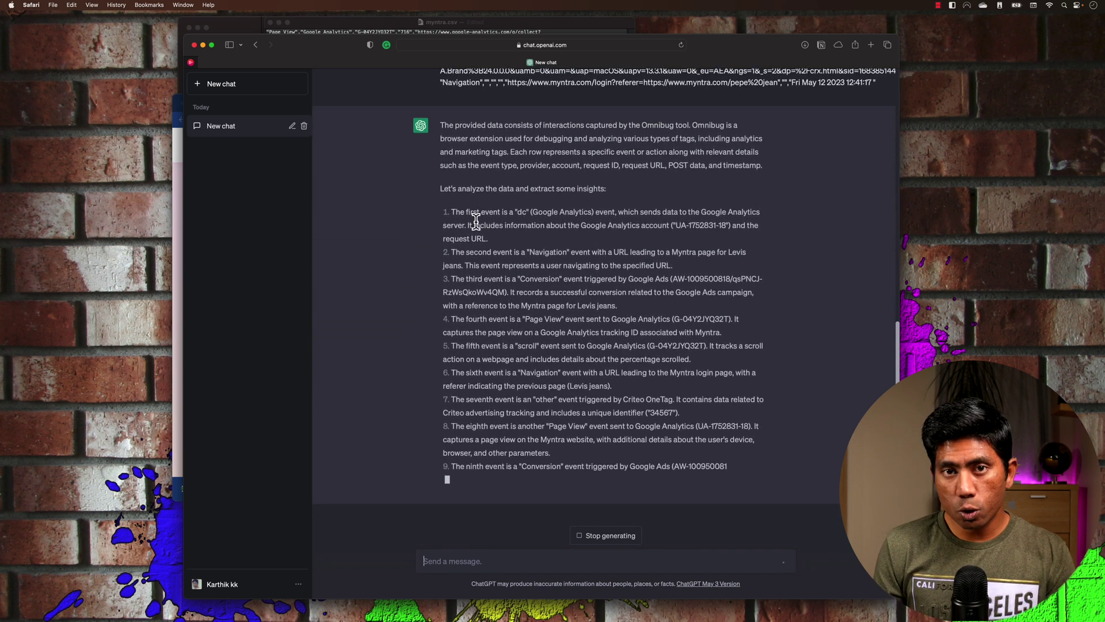
{"action": "scroll", "coordinate": [486, 261], "scroll_direction": "up", "scroll_amount": 1}
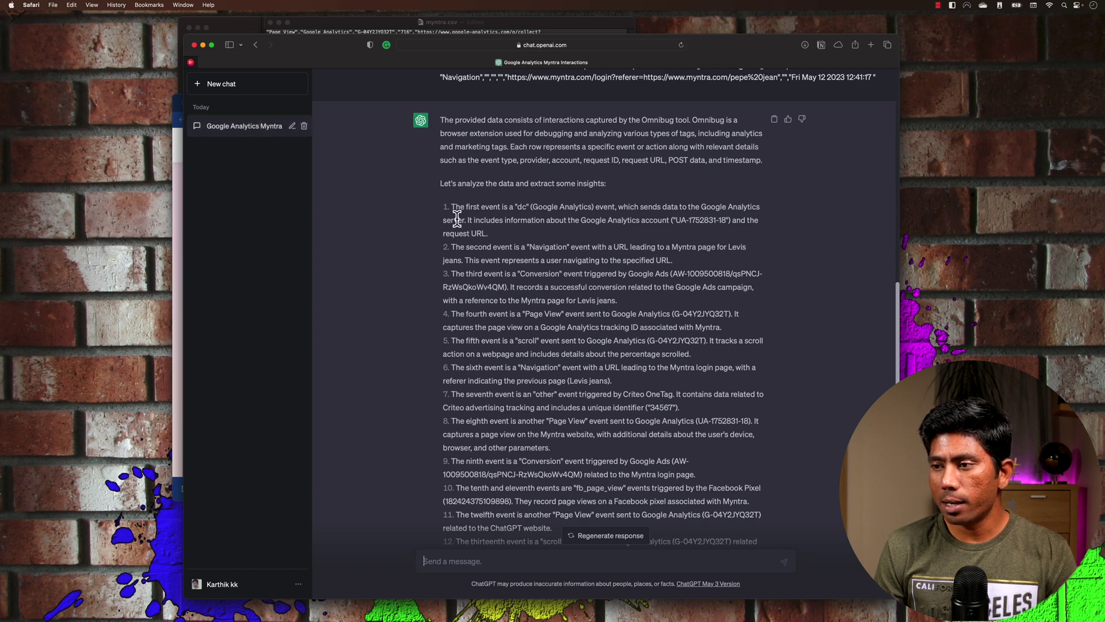
{"action": "scroll", "coordinate": [511, 282], "scroll_direction": "down", "scroll_amount": 1}
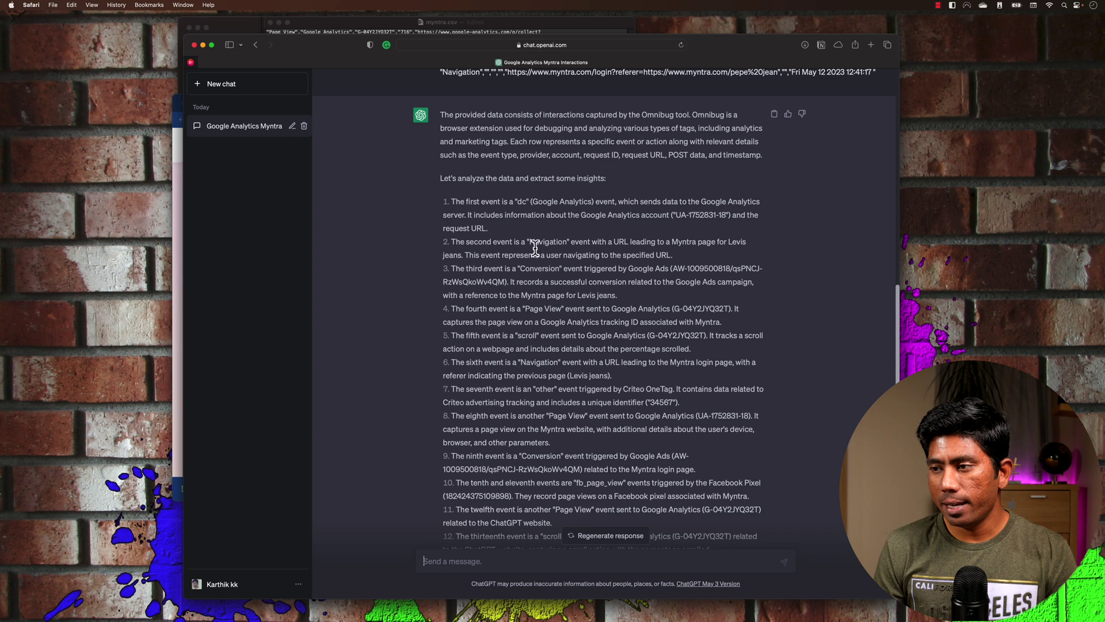
Examine the numbered event insights in the response, from the Levis jeans navigation and Google Ads conversion down to the end of the list.
{"action": "left_click_drag", "start_coordinate": [614, 242], "coordinate": [477, 282]}
{"action": "left_click", "coordinate": [528, 255]}
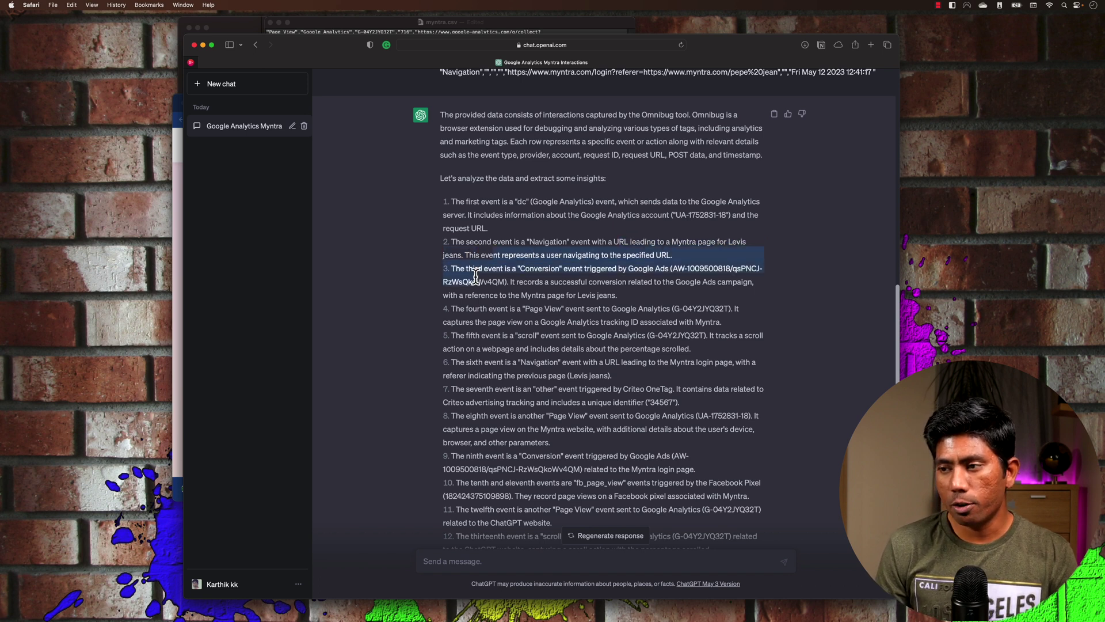
{"action": "double_click", "coordinate": [551, 268]}
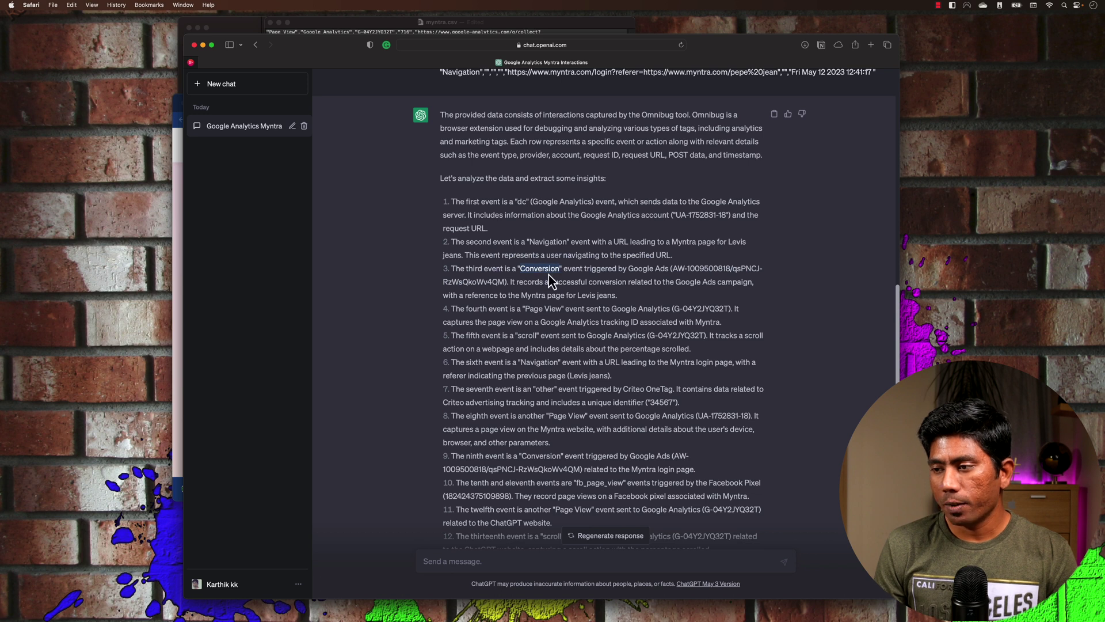
{"action": "scroll", "coordinate": [693, 295], "scroll_direction": "down", "scroll_amount": 1}
{"action": "left_click", "coordinate": [685, 260]}
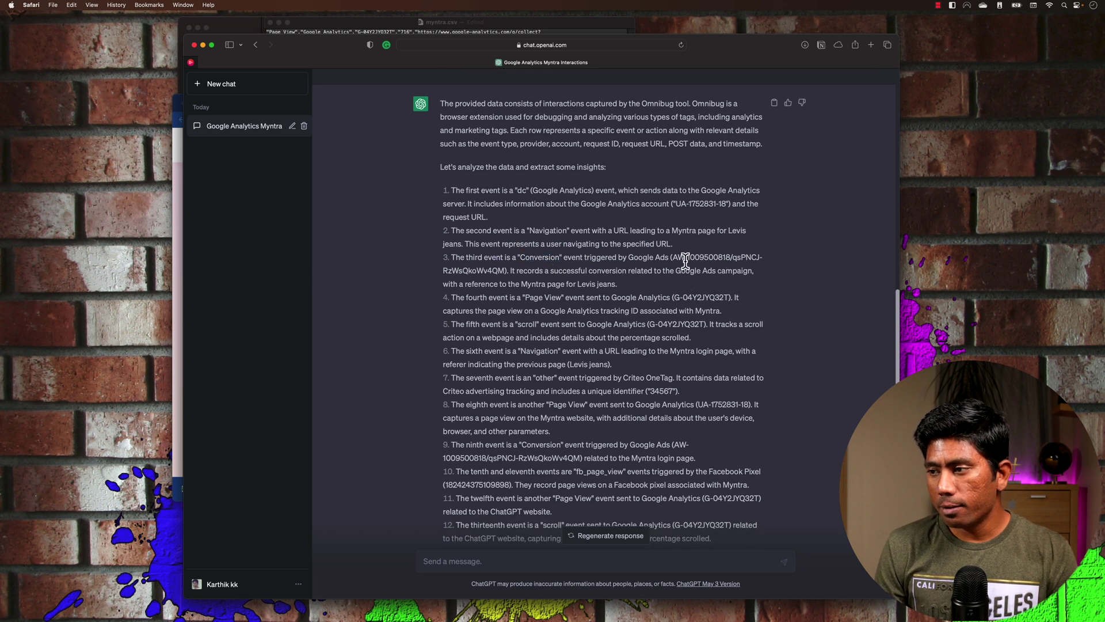
{"action": "double_click", "coordinate": [721, 257]}
{"action": "scroll", "coordinate": [606, 332], "scroll_direction": "down", "scroll_amount": 3}
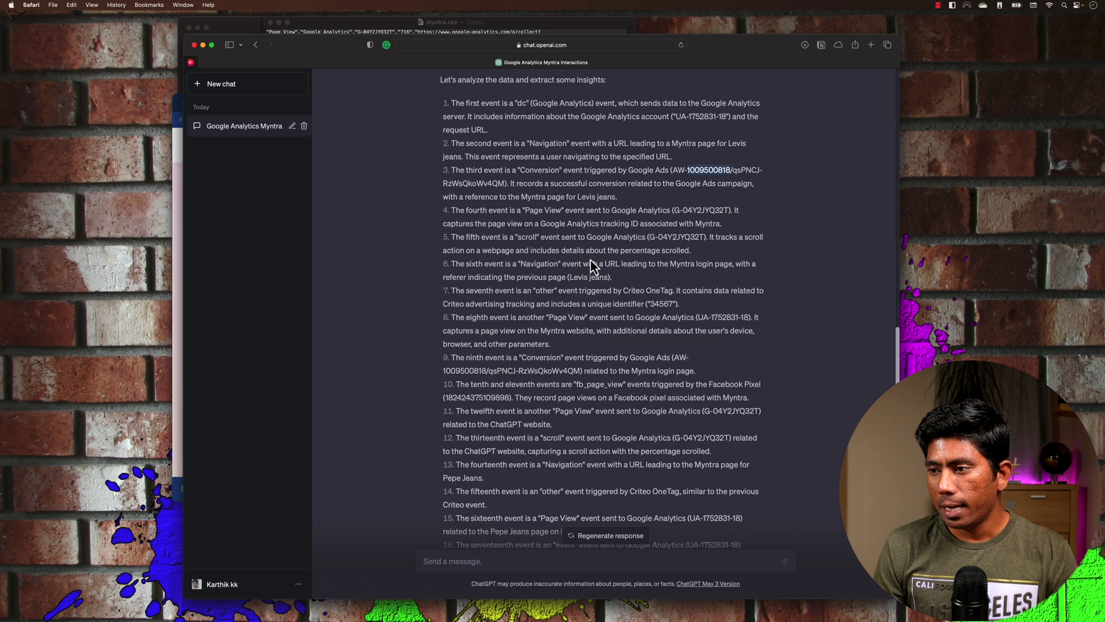
{"action": "left_click_drag", "start_coordinate": [453, 213], "coordinate": [594, 247]}
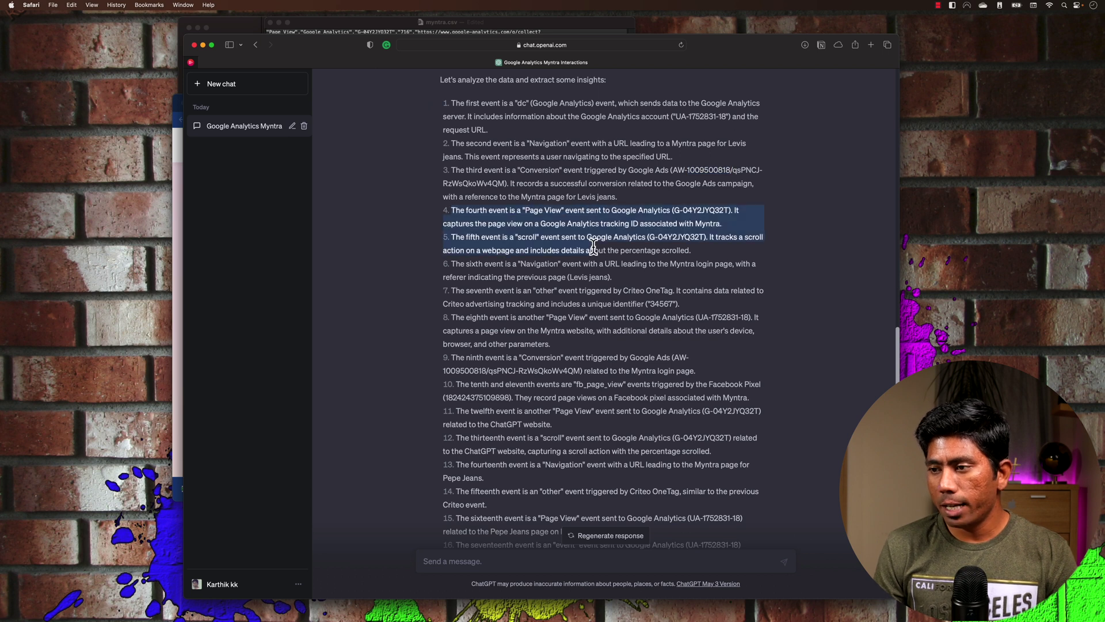
{"action": "left_click", "coordinate": [484, 251]}
{"action": "left_click_drag", "start_coordinate": [454, 236], "coordinate": [611, 274]}
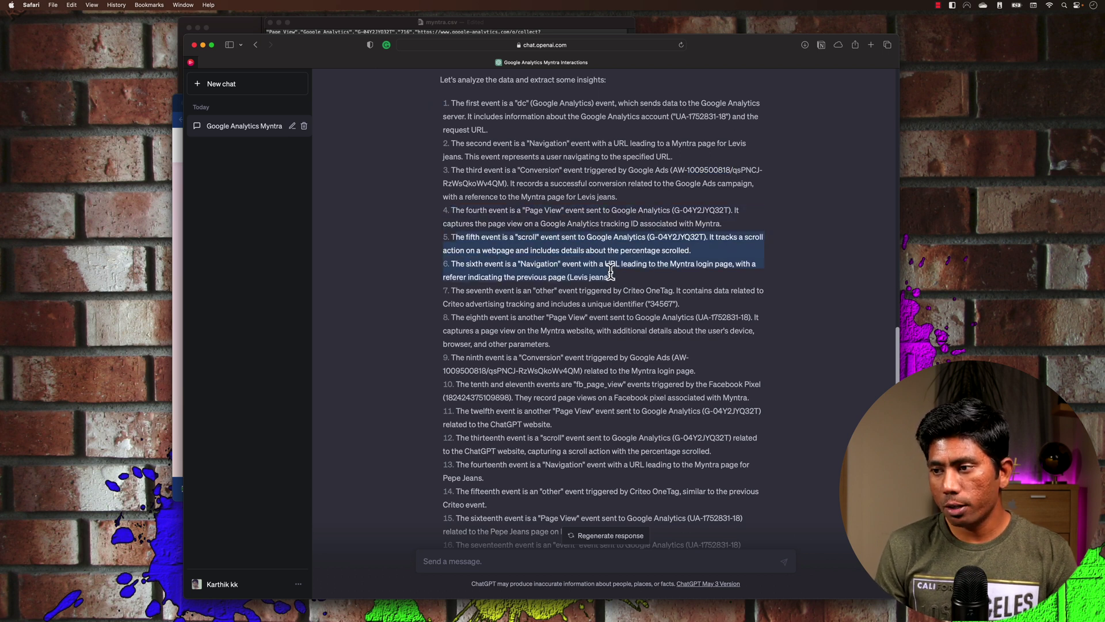
{"action": "left_click", "coordinate": [494, 281]}
{"action": "scroll", "coordinate": [535, 423], "scroll_direction": "down", "scroll_amount": 3}
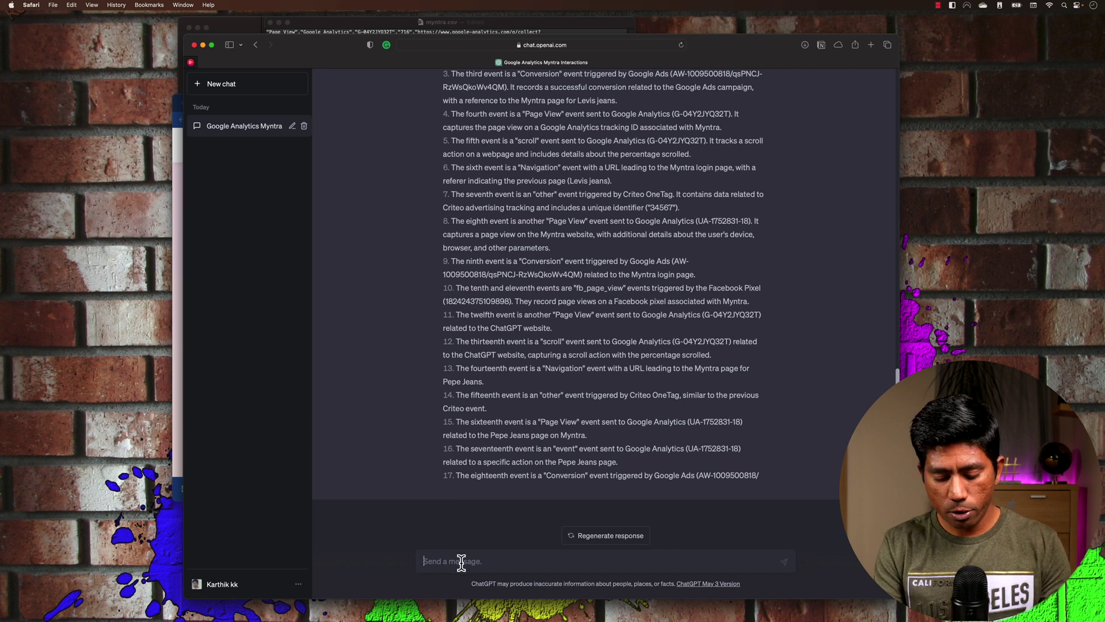
Ask ChatGPT "show me all the categories of products in the interaction".
{"action": "type", "text": "show me all th"}
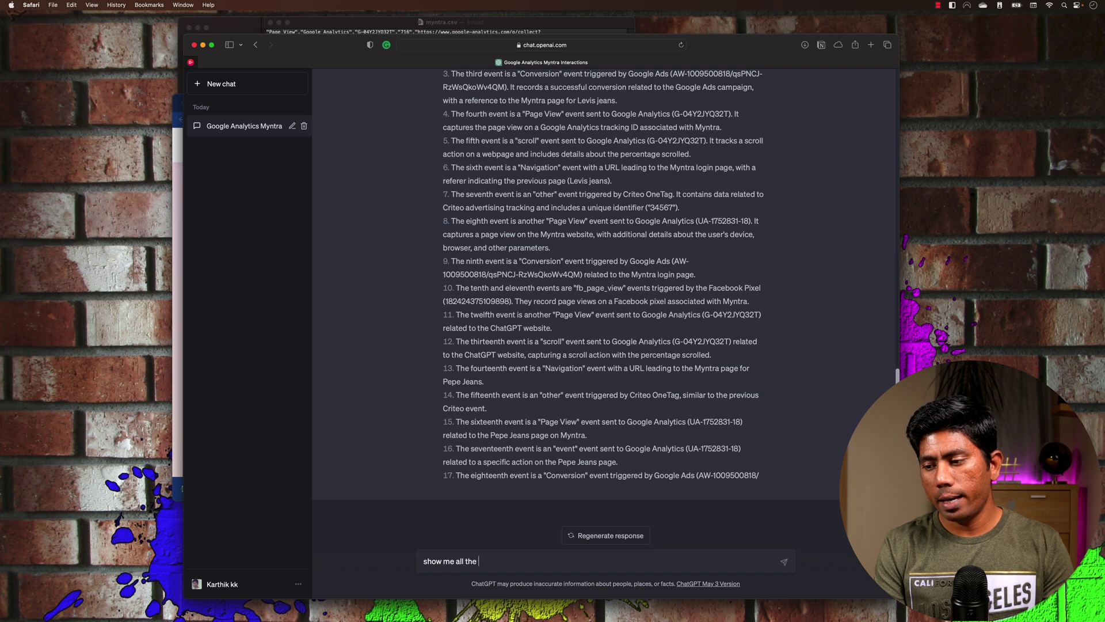
{"action": "type", "text": "es of products"}
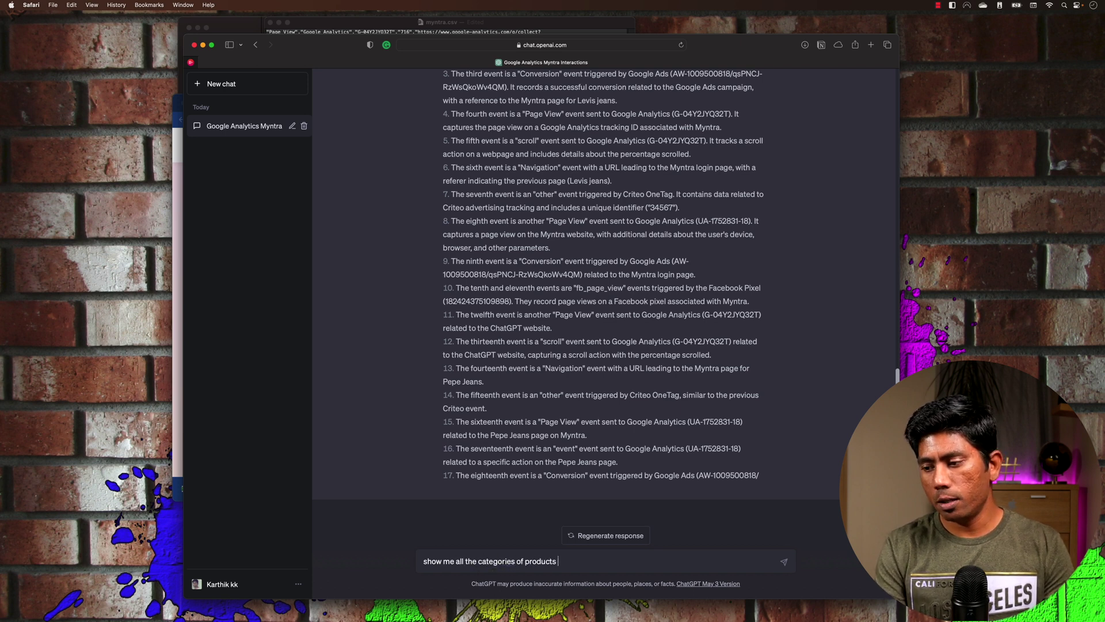
{"action": "type", "text": "n the interactio"}
{"action": "key", "text": "Return"}
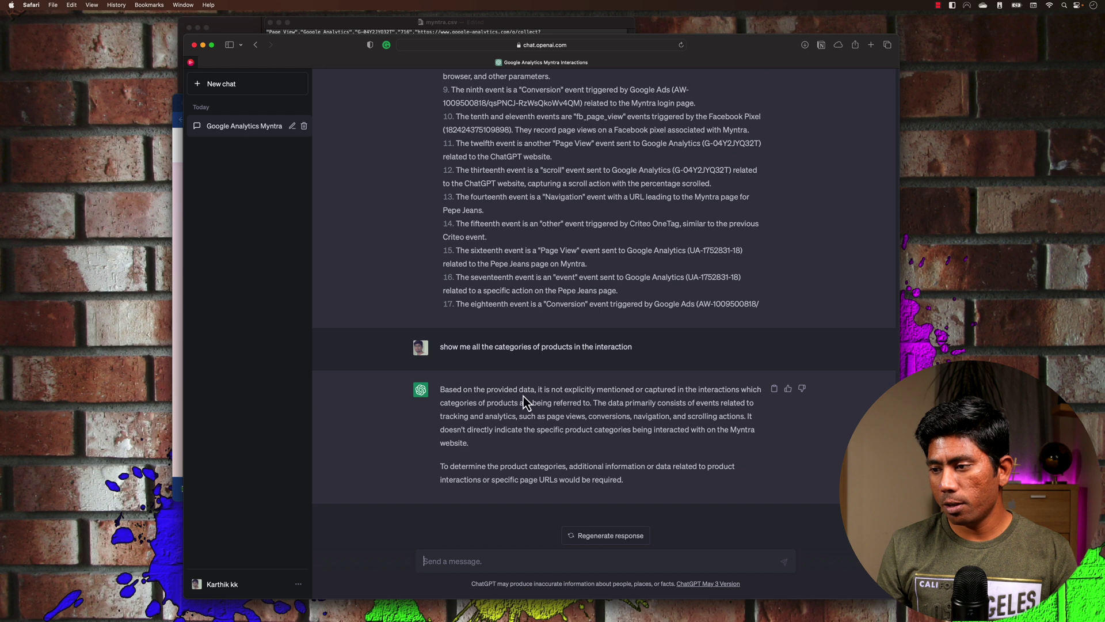
Read the answer about product categories and compare it with the CSV data pasted at the start of the chat.
{"action": "left_click_drag", "start_coordinate": [573, 389], "coordinate": [703, 448]}
{"action": "left_click", "coordinate": [703, 449]}
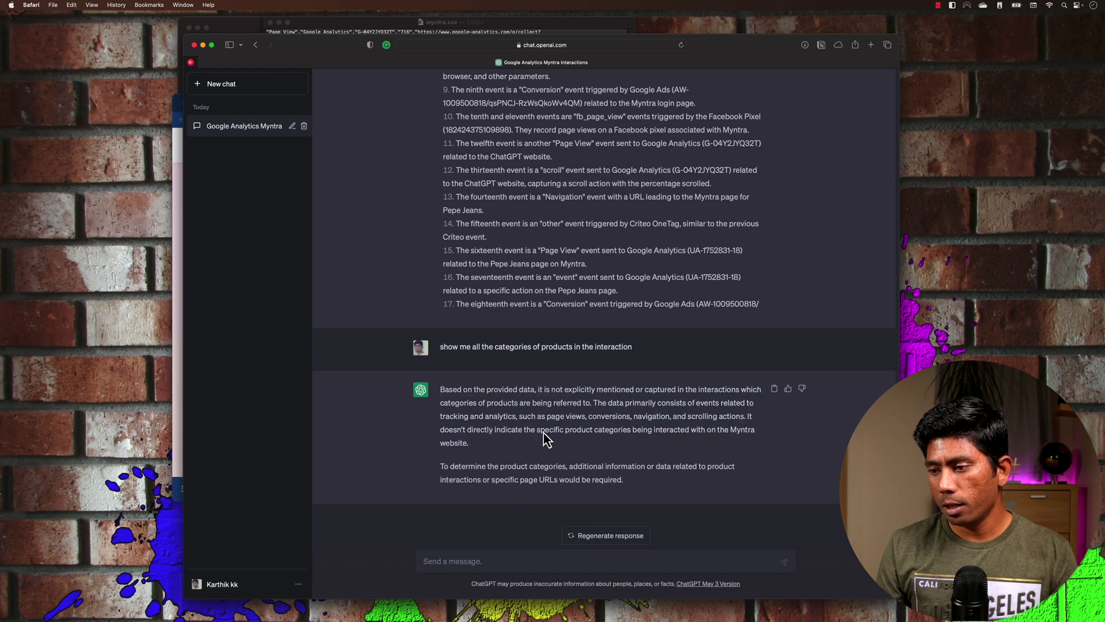
{"action": "scroll", "coordinate": [594, 384], "scroll_direction": "up", "scroll_amount": 20}
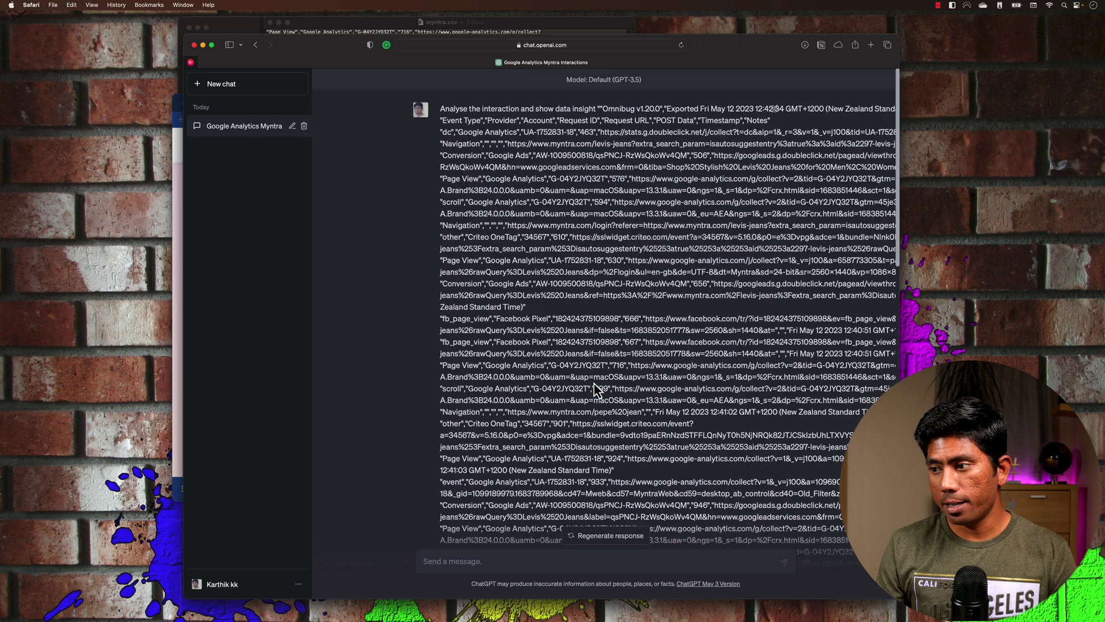
{"action": "scroll", "coordinate": [631, 371], "scroll_direction": "down", "scroll_amount": 15}
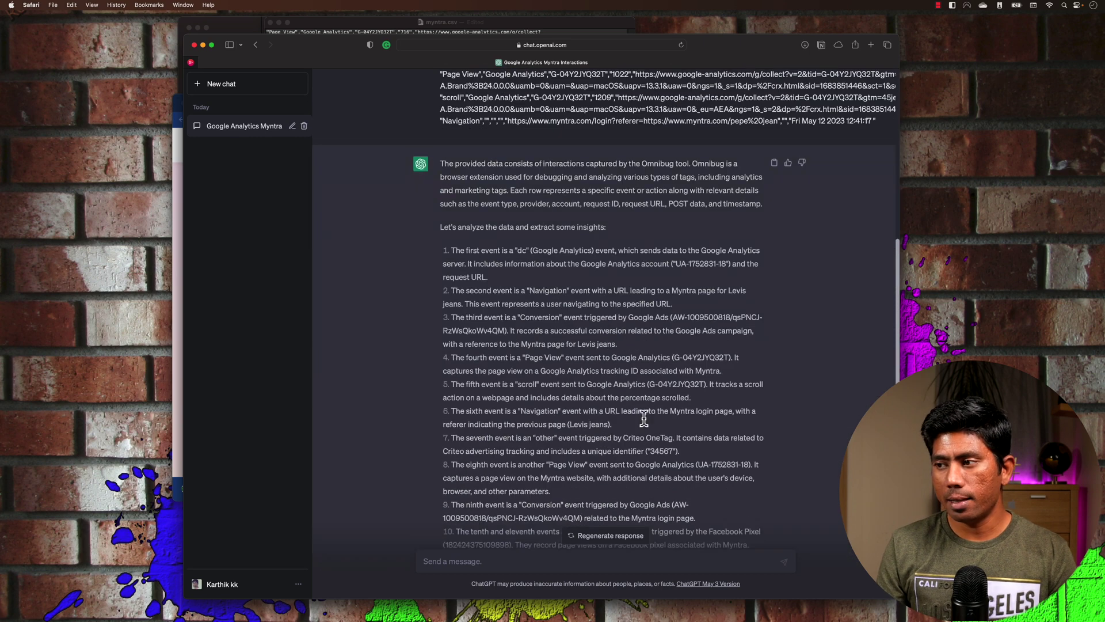
{"action": "scroll", "coordinate": [493, 319], "scroll_direction": "up", "scroll_amount": 15}
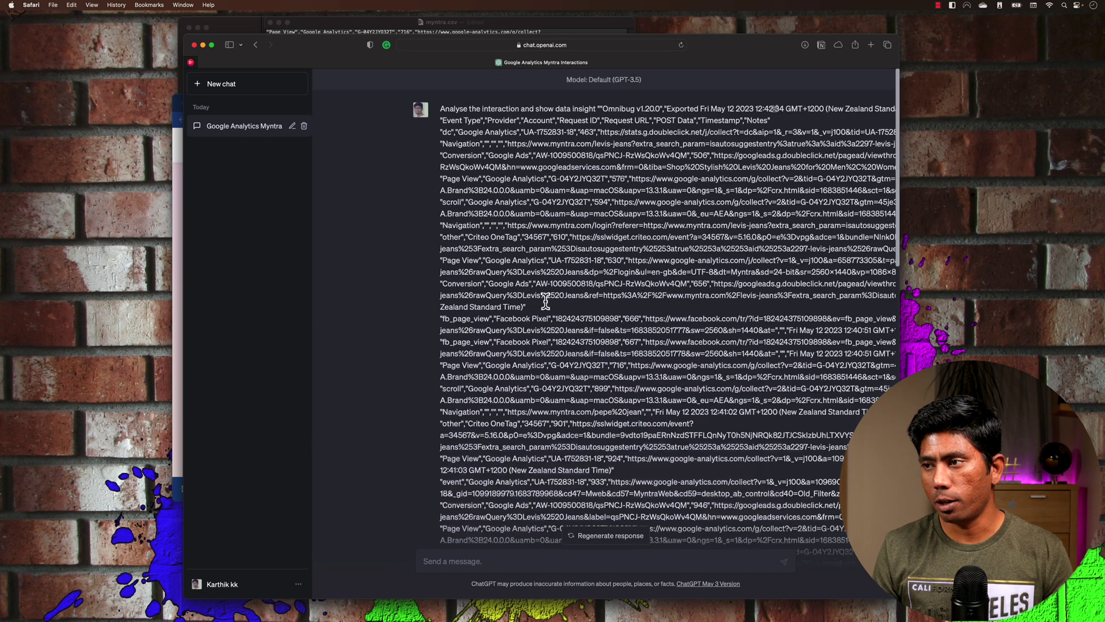
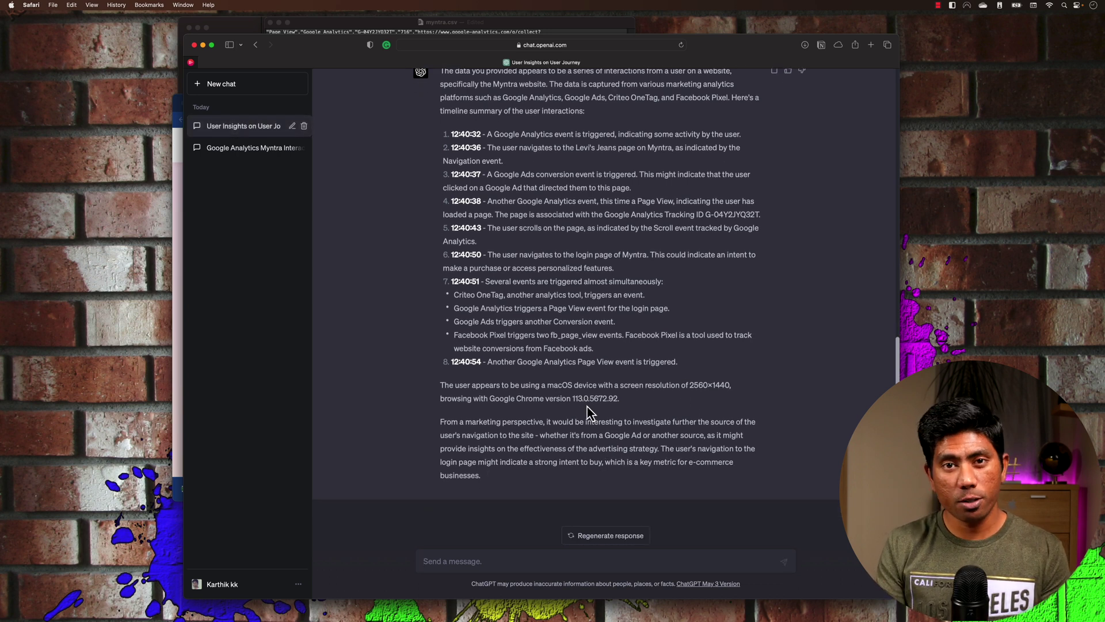
Look over the timeline summary of the user journey and ask "what product did user tried to purchase ?".
{"action": "scroll", "coordinate": [587, 406], "scroll_direction": "up", "scroll_amount": 5}
{"action": "scroll", "coordinate": [589, 390], "scroll_direction": "down", "scroll_amount": 5}
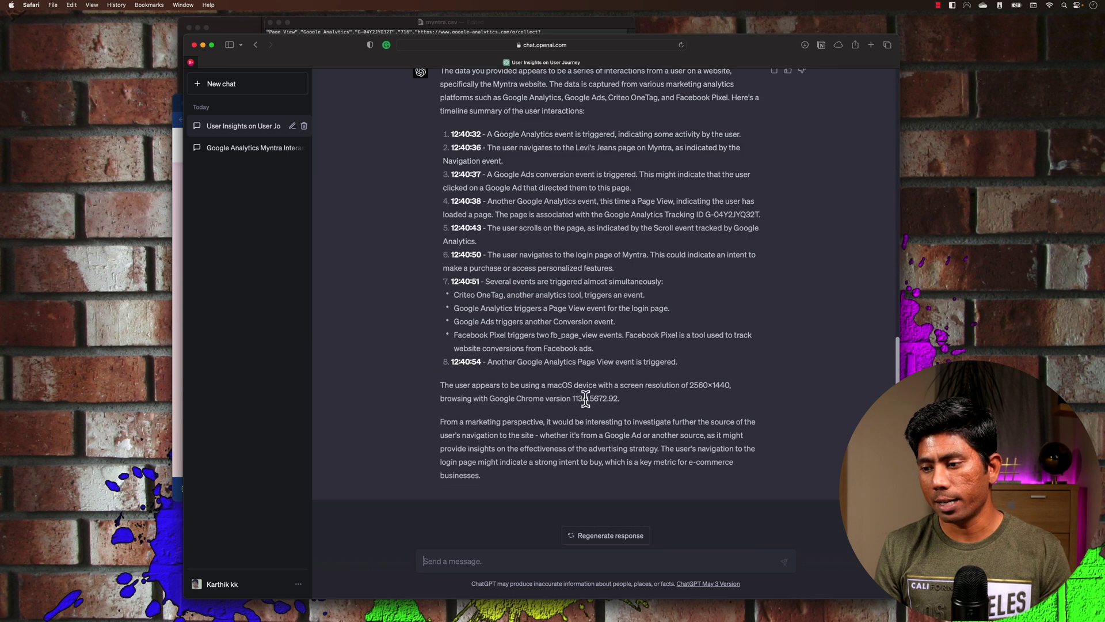
{"action": "left_click", "coordinate": [452, 557]}
{"action": "type", "text": "what product did user tried to"}
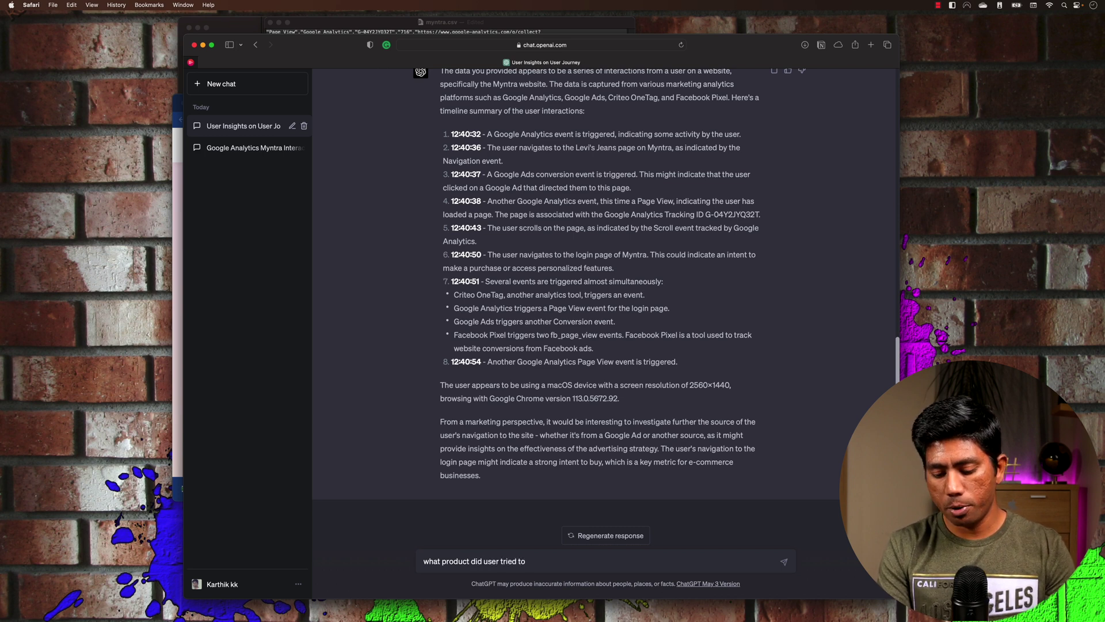
{"action": "key", "text": "Return"}
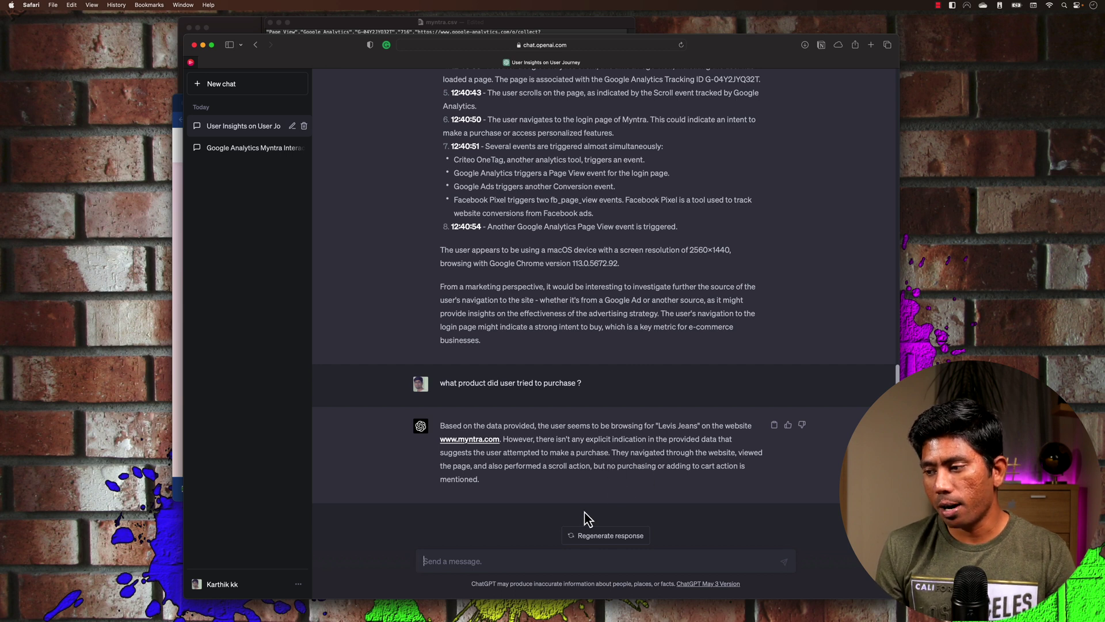
Check the answer's remark on add-to-cart actions and ask "is this product been added in Wishlist ?".
{"action": "left_click_drag", "start_coordinate": [666, 465], "coordinate": [626, 494]}
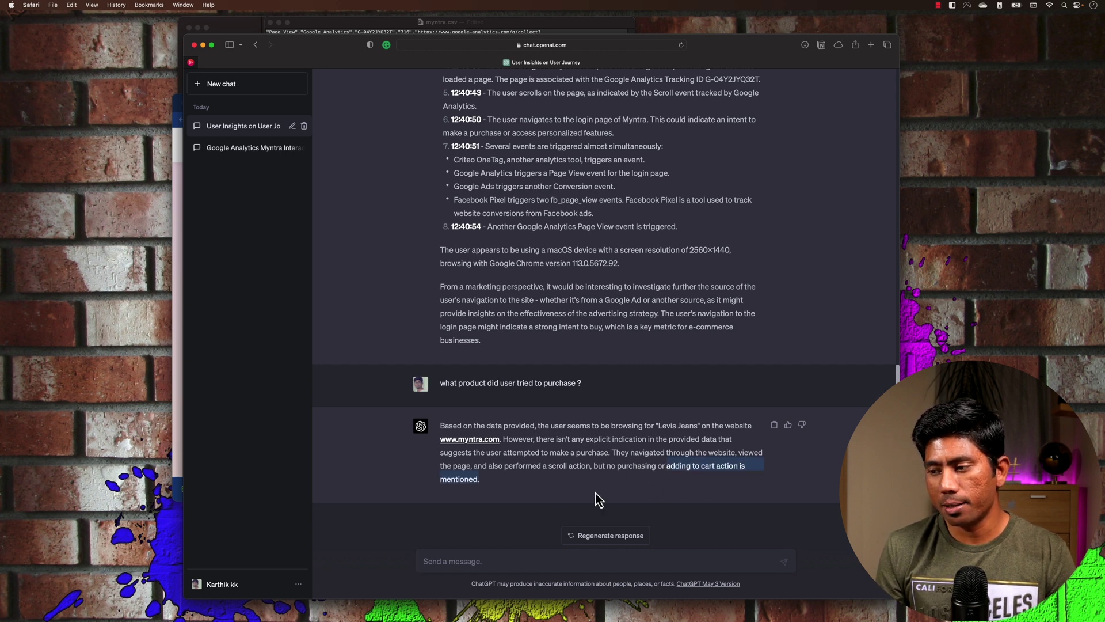
{"action": "left_click", "coordinate": [478, 560]}
{"action": "type", "text": "is this product bee"}
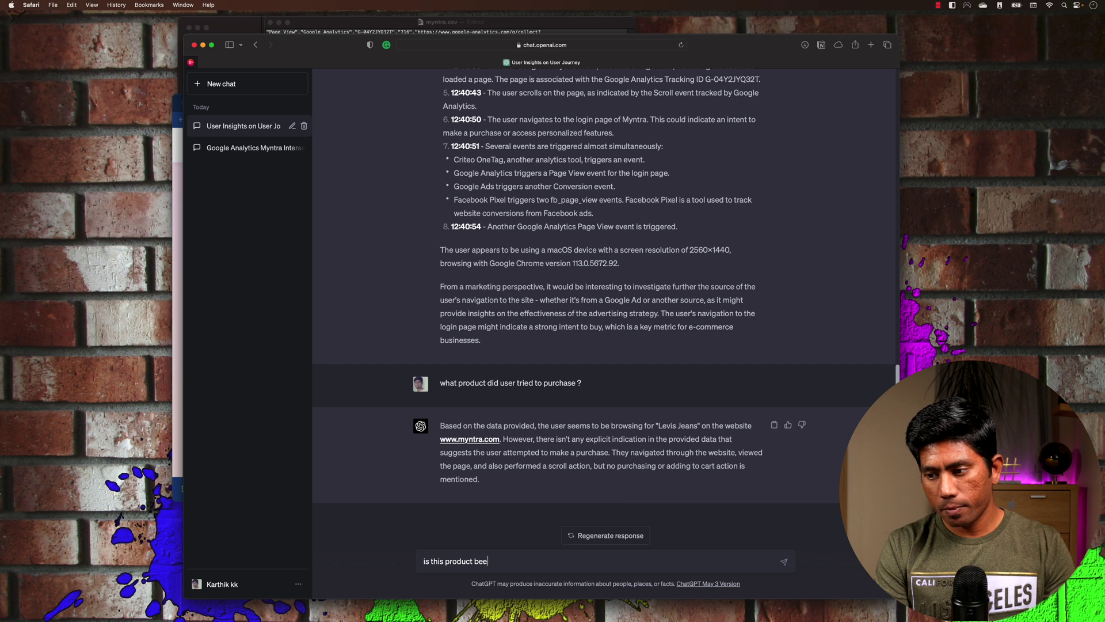
{"action": "type", "text": "n added in wishlist ?"}
{"action": "key", "text": "Return"}
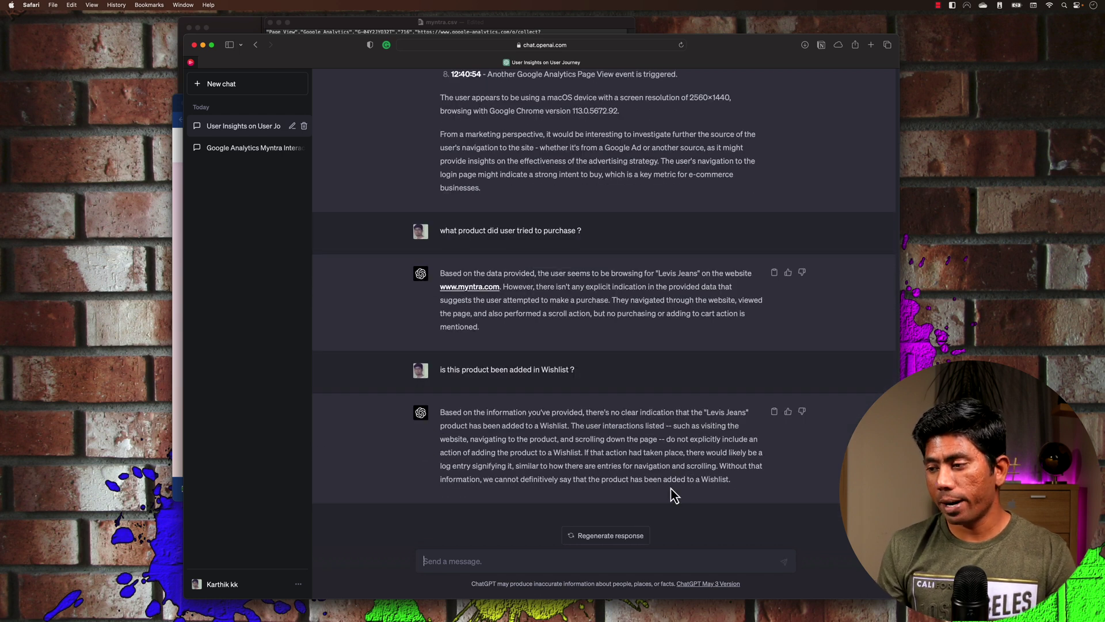
Review the pasted interaction data and ask "what's the price range the user was looking for the product in the interaction above ?".
{"action": "scroll", "coordinate": [618, 424], "scroll_direction": "up", "scroll_amount": 15}
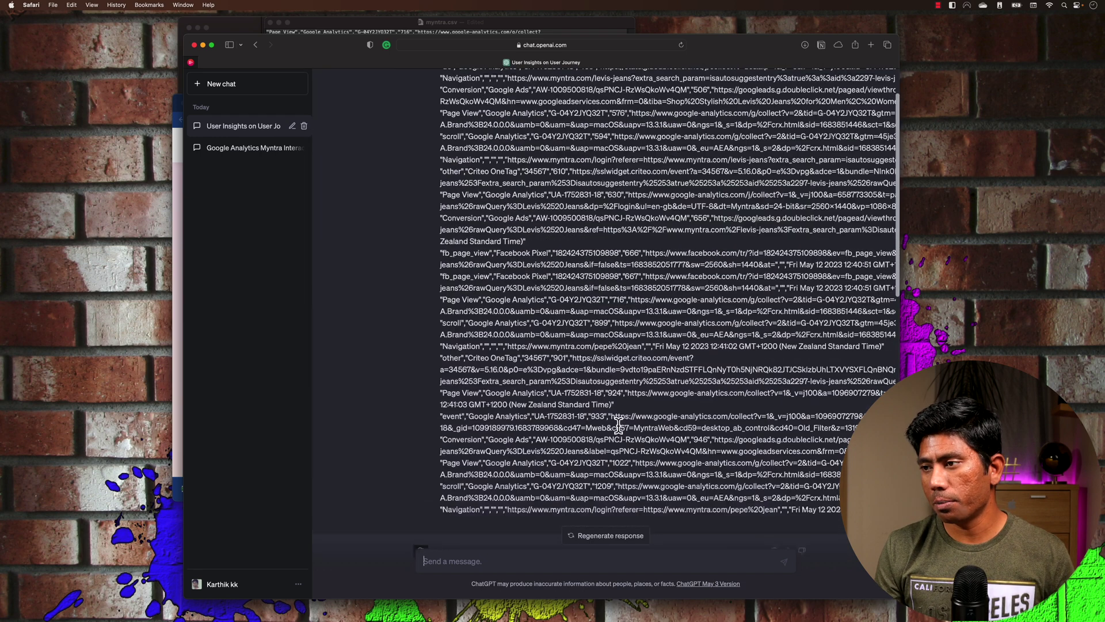
{"action": "scroll", "coordinate": [614, 426], "scroll_direction": "down", "scroll_amount": 12}
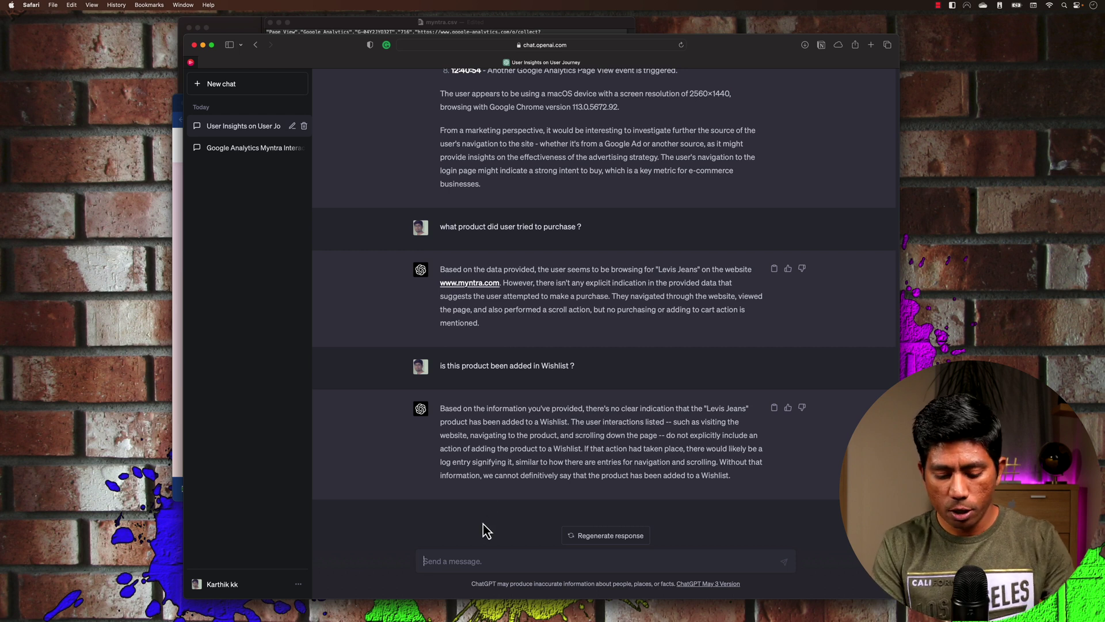
{"action": "type", "text": "what's the price ra"}
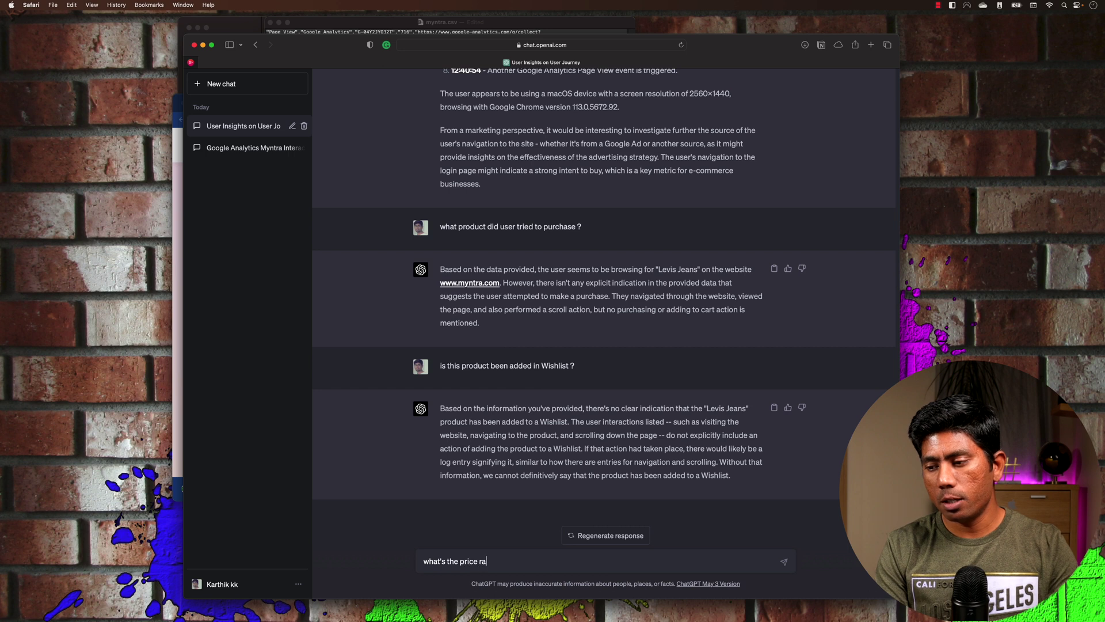
{"action": "type", "text": "nge the user w"}
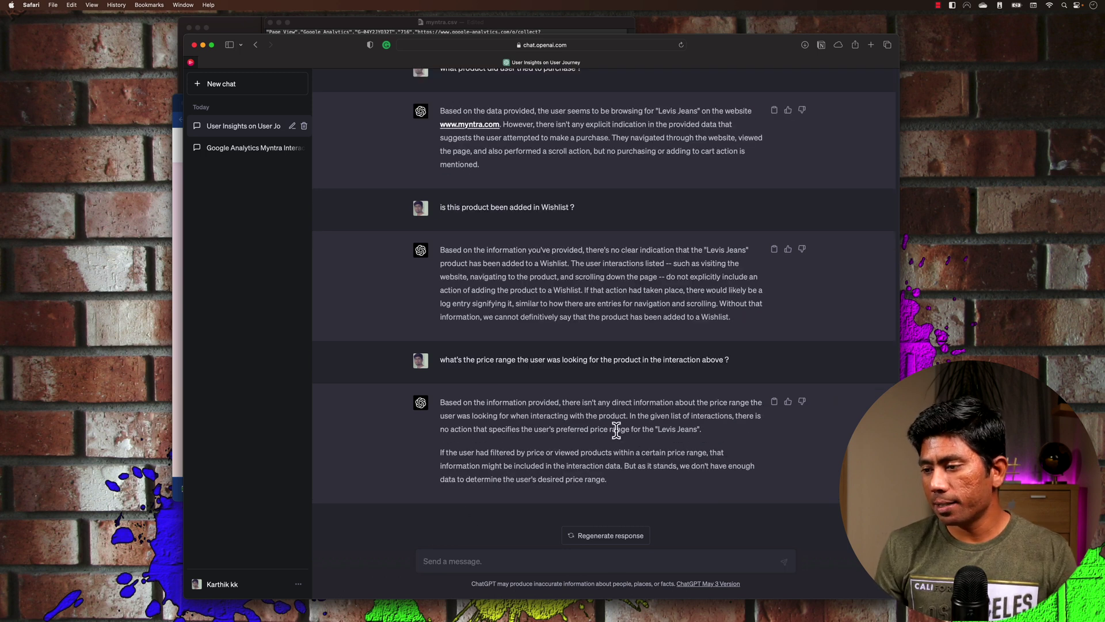
Examine the answer about the preferred price range and review the whole conversation, from the pasted data to the latest response.
{"action": "left_click_drag", "start_coordinate": [533, 430], "coordinate": [697, 432]}
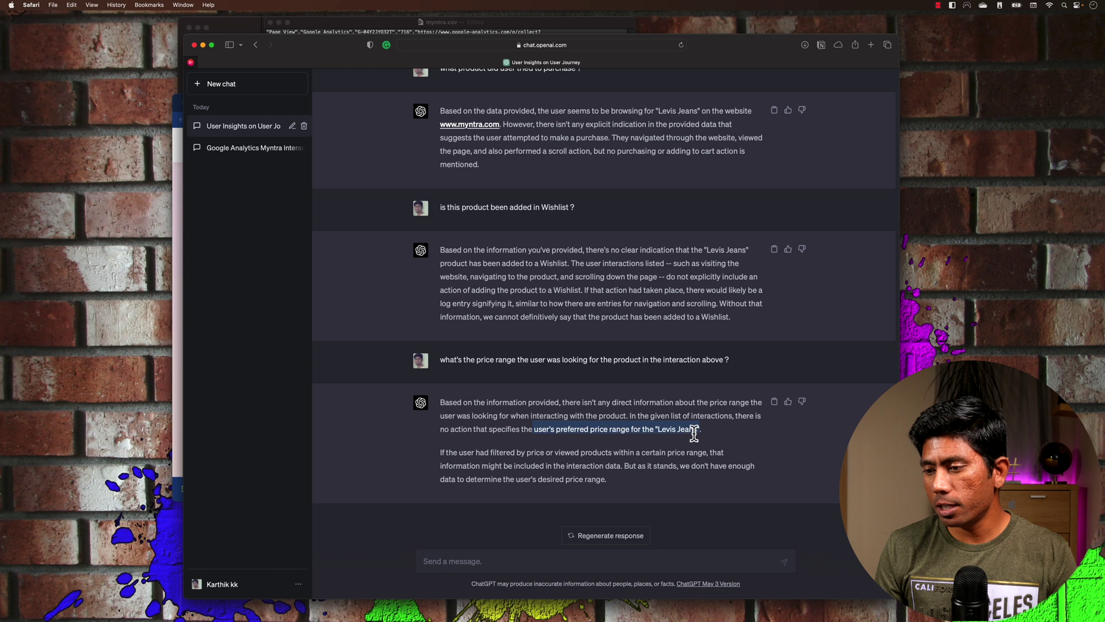
{"action": "left_click", "coordinate": [483, 454]}
{"action": "left_click_drag", "start_coordinate": [540, 453], "coordinate": [693, 482]}
{"action": "left_click", "coordinate": [633, 487]}
{"action": "scroll", "coordinate": [544, 414], "scroll_direction": "up", "scroll_amount": 15}
{"action": "scroll", "coordinate": [544, 414], "scroll_direction": "down", "scroll_amount": 15}
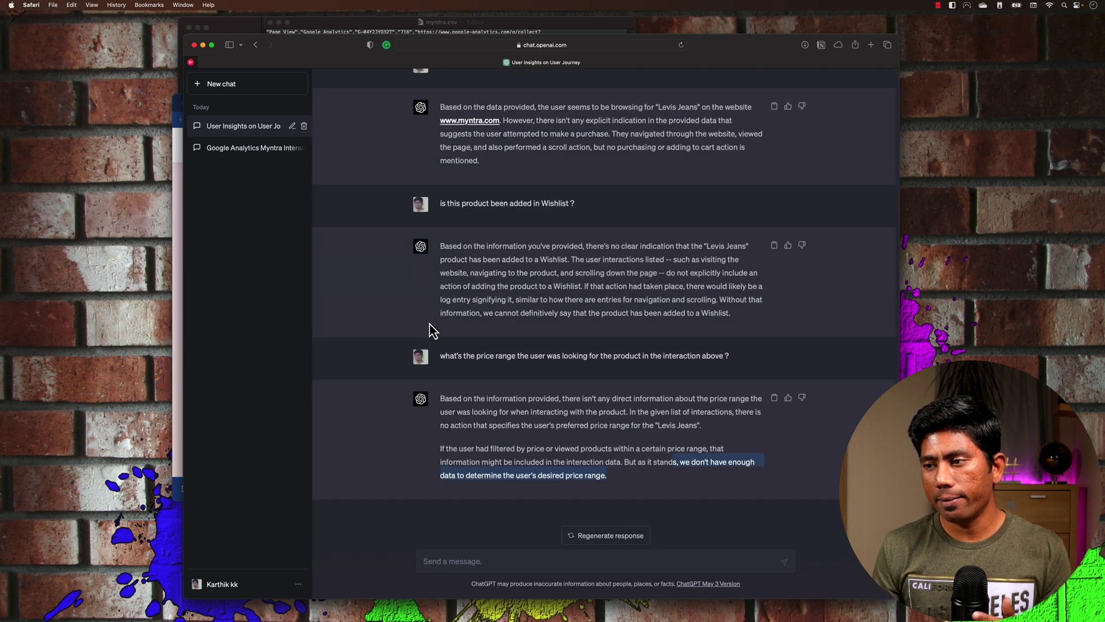
{"action": "scroll", "coordinate": [420, 337], "scroll_direction": "up", "scroll_amount": 15}
{"action": "scroll", "coordinate": [433, 332], "scroll_direction": "down", "scroll_amount": 5}
{"action": "scroll", "coordinate": [432, 332], "scroll_direction": "down", "scroll_amount": 15}
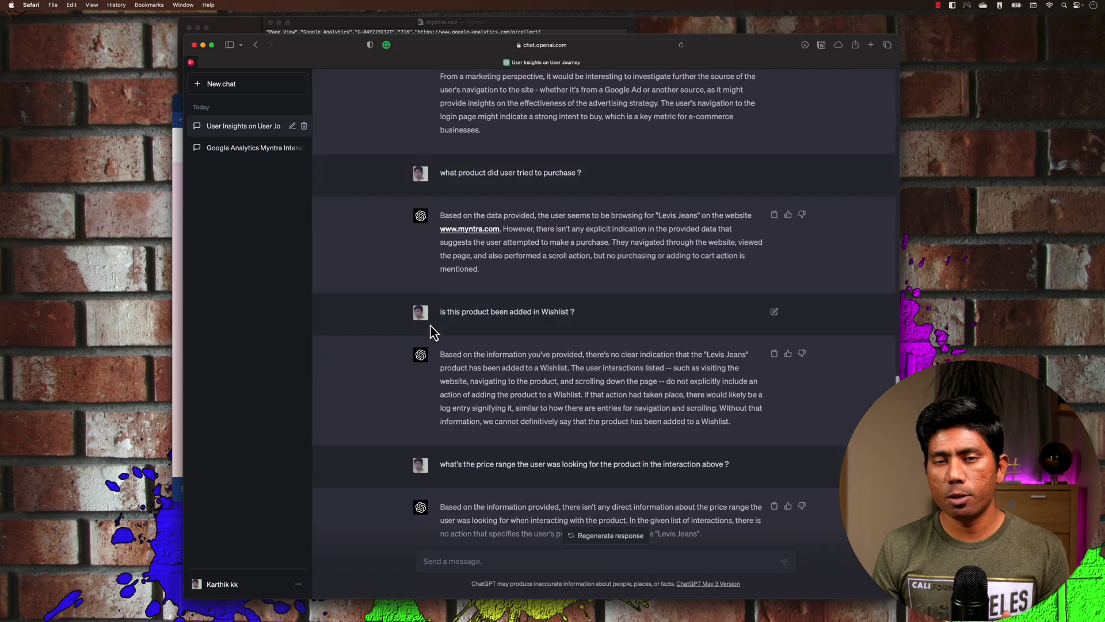
{"action": "scroll", "coordinate": [433, 333], "scroll_direction": "up", "scroll_amount": 15}
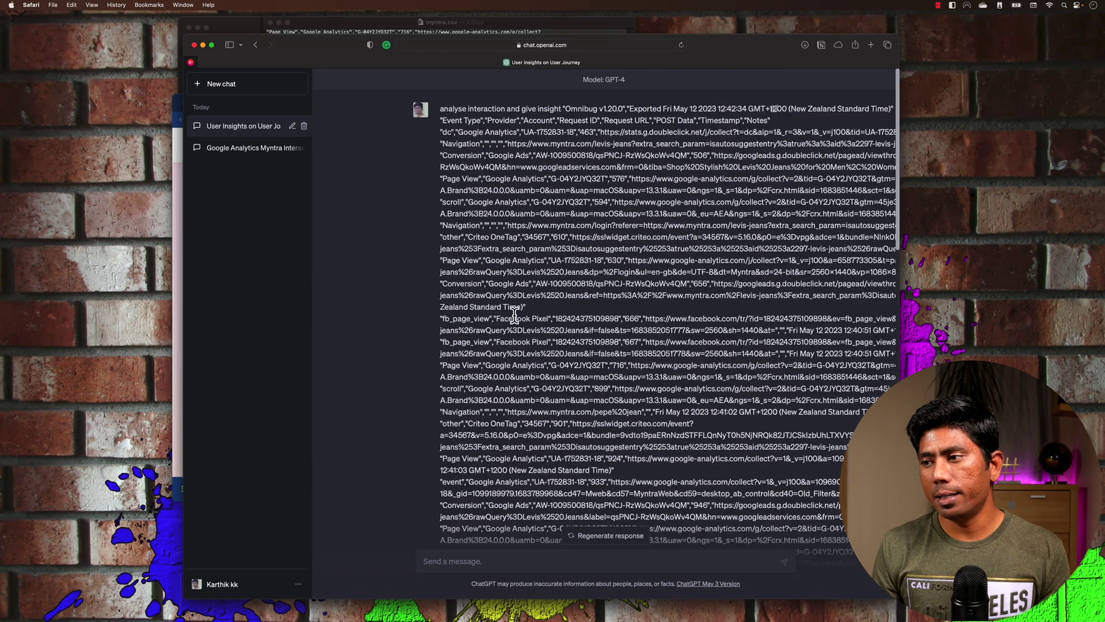
{"action": "scroll", "coordinate": [524, 438], "scroll_direction": "down", "scroll_amount": 8}
{"action": "scroll", "coordinate": [529, 453], "scroll_direction": "down", "scroll_amount": 10}
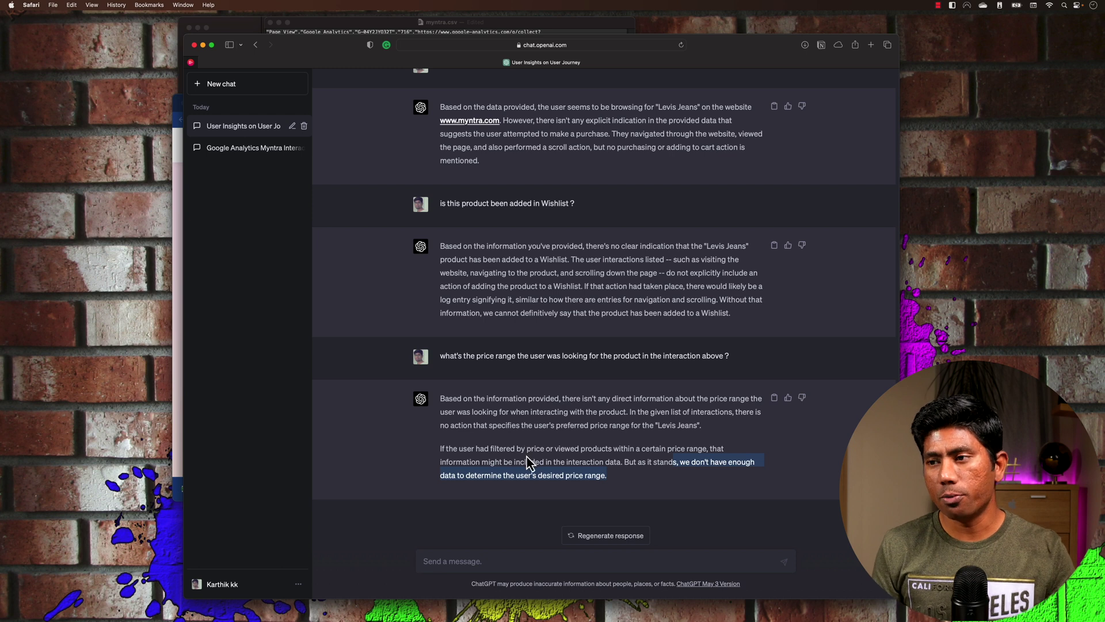
Switch to the Chrome window with Omnibug open and load flipkart.com in place of the Myntra login page.
{"action": "key", "text": "super+Tab"}
{"action": "left_click", "coordinate": [429, 120]}
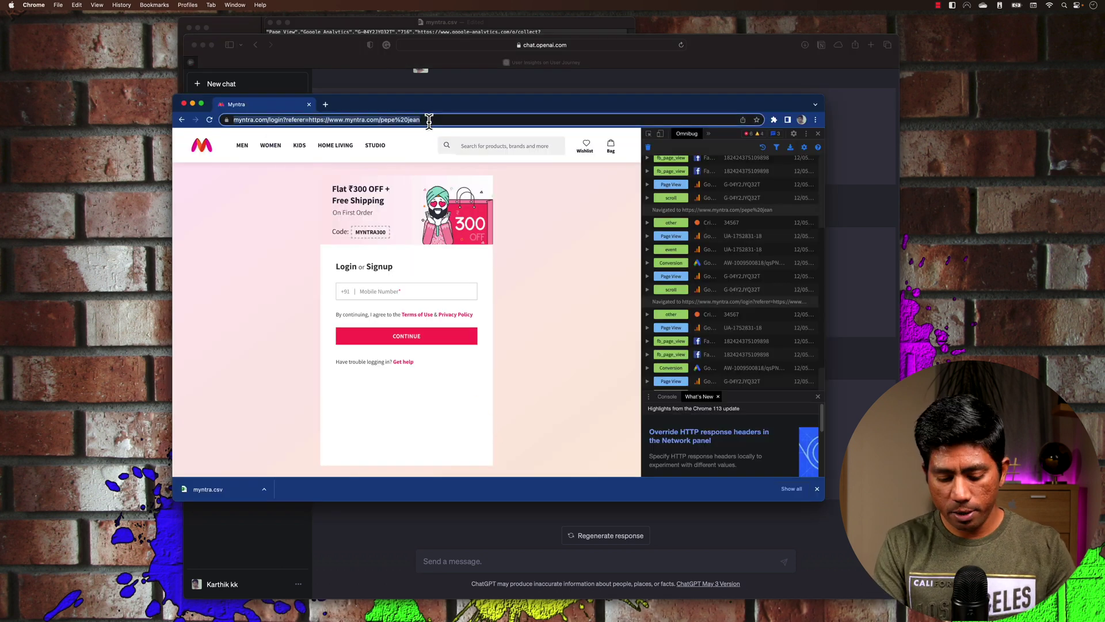
{"action": "type", "text": "flipkart.com"}
{"action": "key", "text": "Return"}
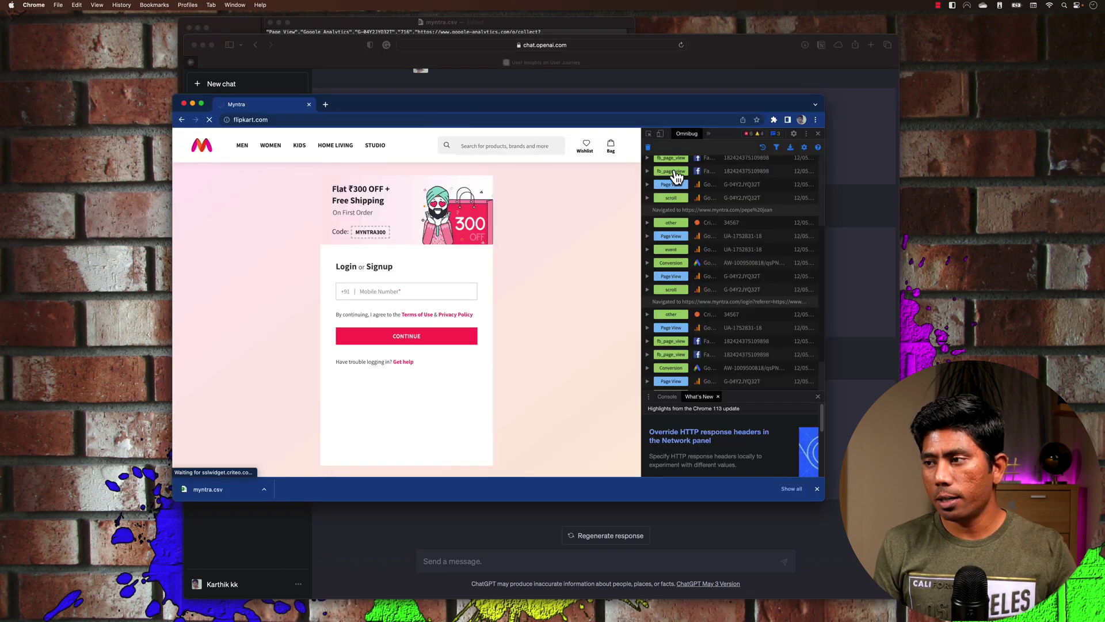
Clear the recorded Omnibug requests and search Flipkart for the suggested "samsung tv" in Televisions.
{"action": "left_click", "coordinate": [648, 148]}
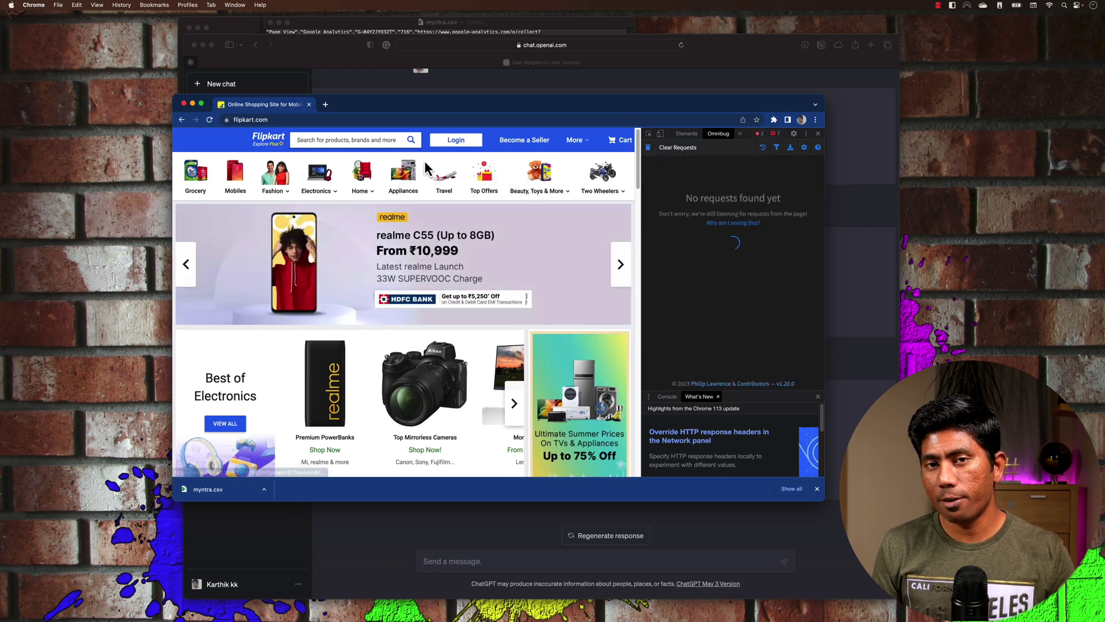
{"action": "left_click", "coordinate": [340, 140]}
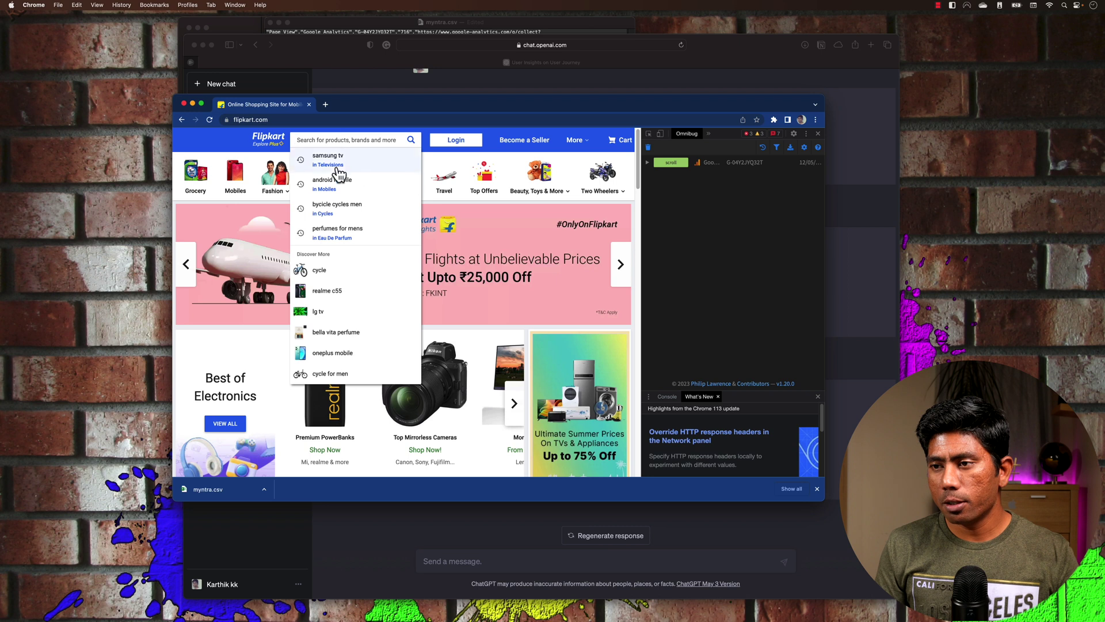
{"action": "left_click", "coordinate": [339, 166]}
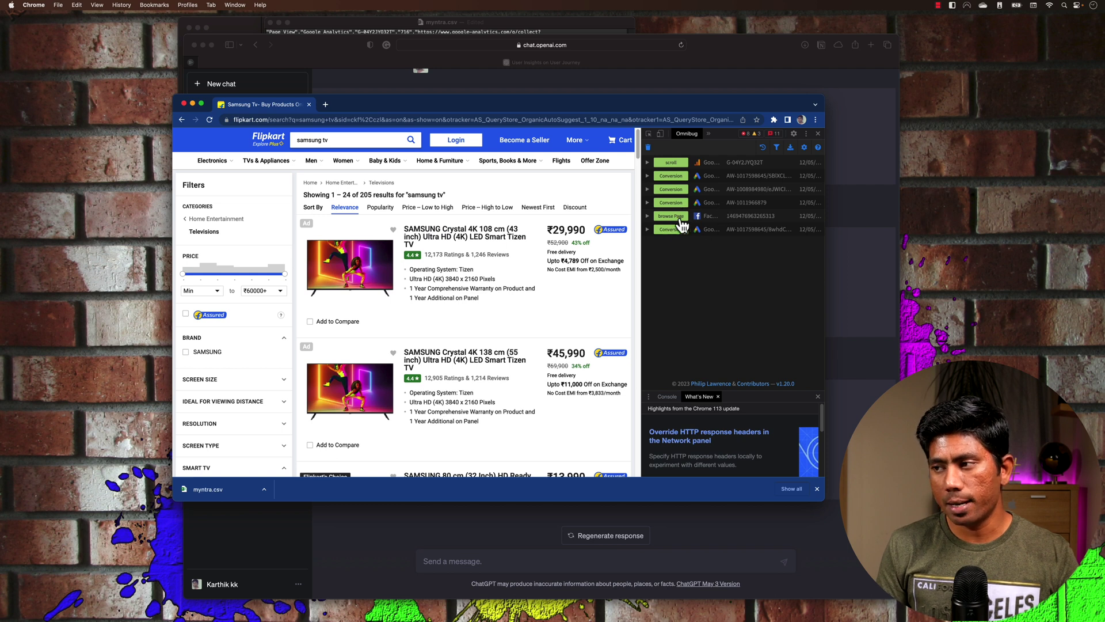
Replace the Flipkart search with "bikes" and open the suggested results for petrol bikes.
{"action": "left_click", "coordinate": [357, 140]}
{"action": "key", "text": "super+a"}
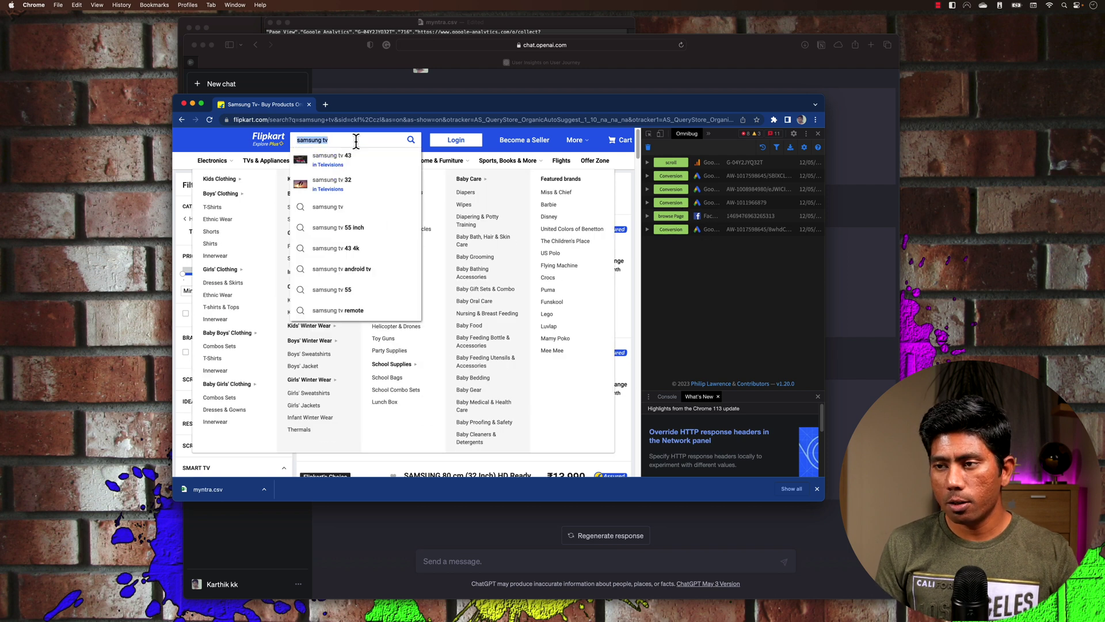
{"action": "type", "text": "bikes"}
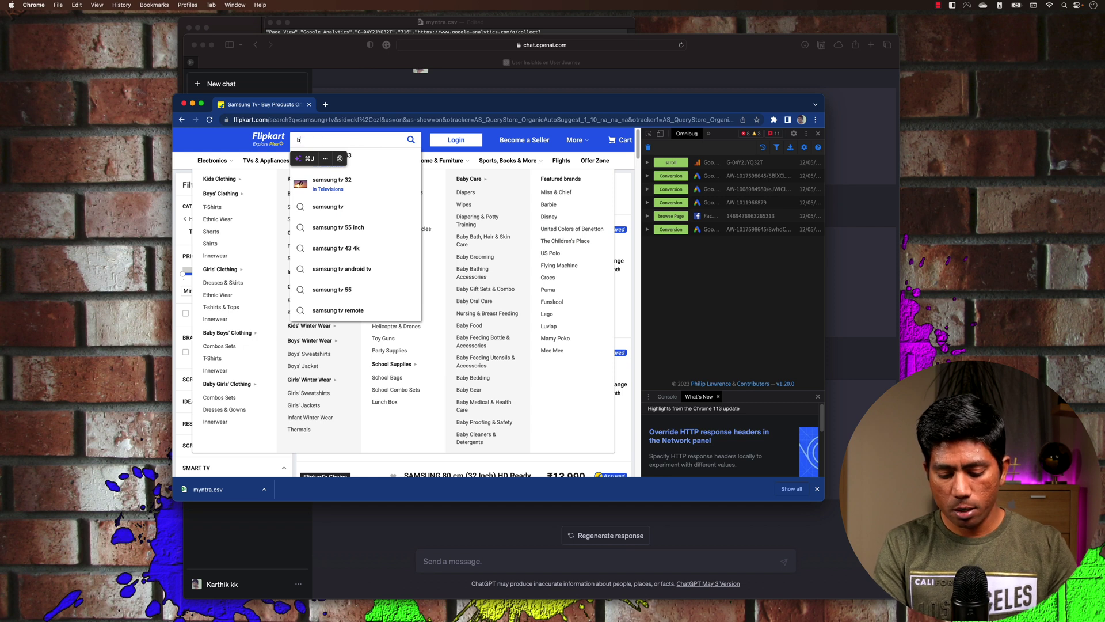
{"action": "left_click", "coordinate": [366, 172]}
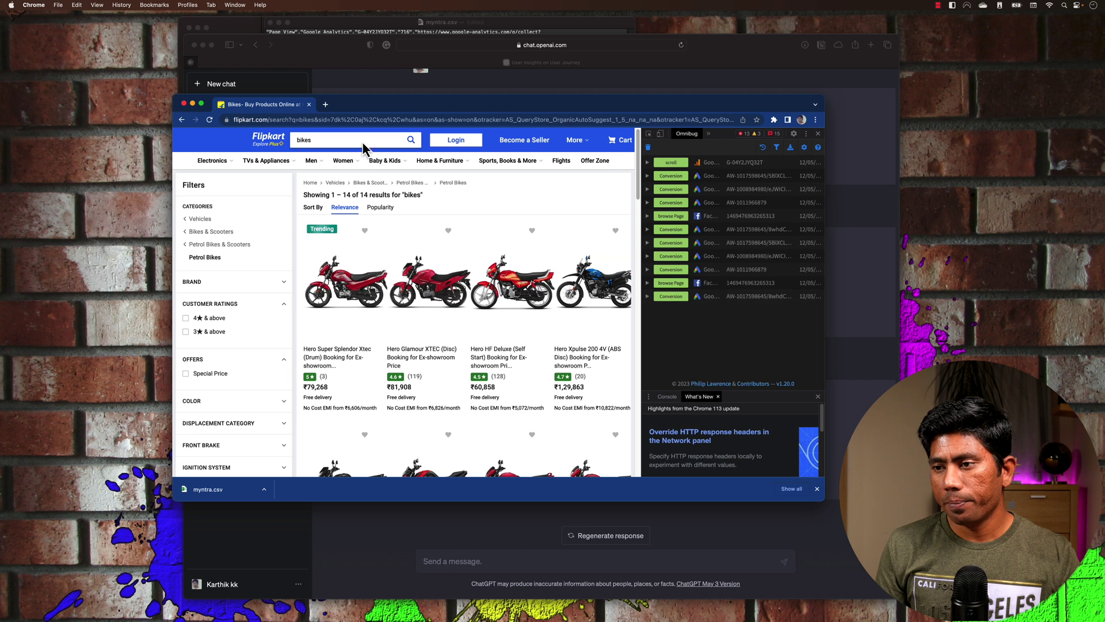
Search Flipkart for the suggested "perfumes for mens" in place of bikes.
{"action": "left_click", "coordinate": [344, 141]}
{"action": "key", "text": "super+a"}
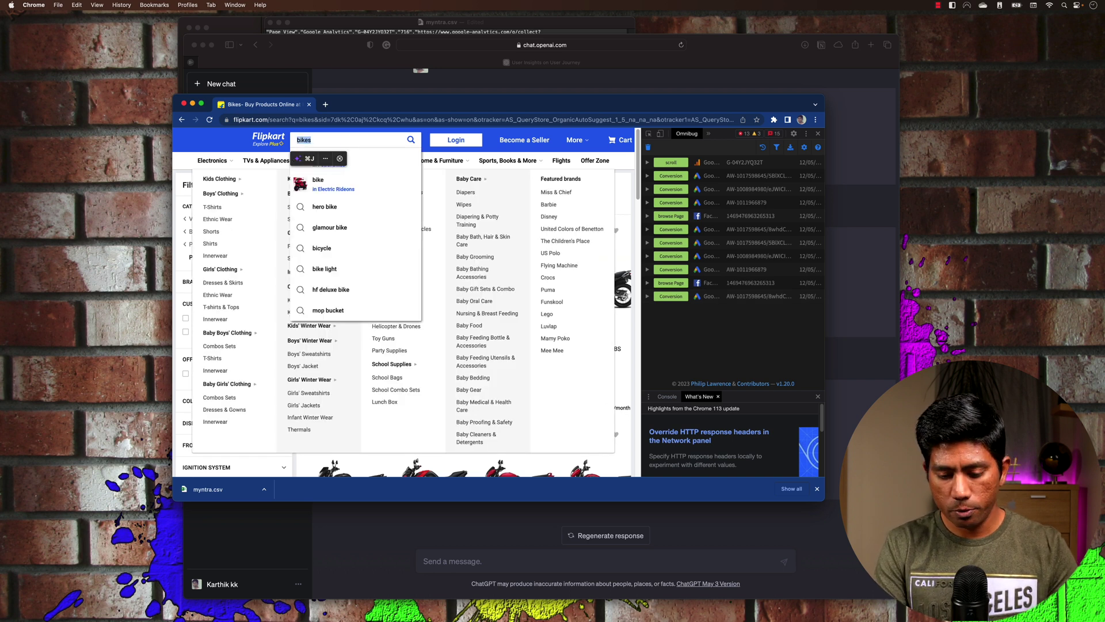
{"action": "type", "text": "perf"}
{"action": "left_click", "coordinate": [348, 166]}
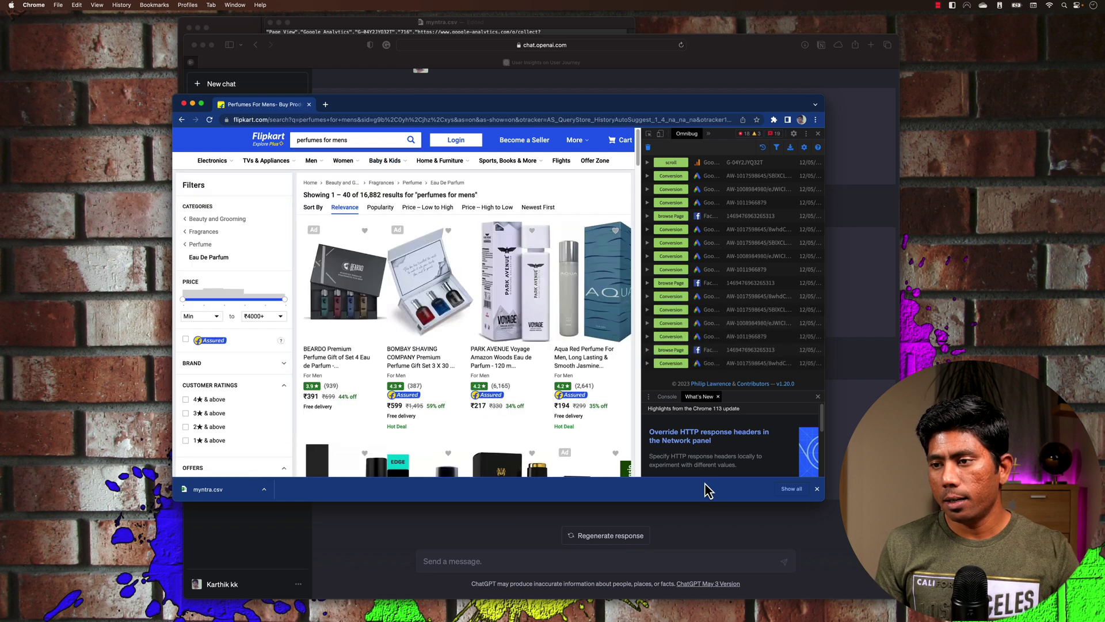
Filter the perfume results to a maximum price of ₹1000 and customer ratings of 4★ & above.
{"action": "left_click_drag", "start_coordinate": [286, 301], "coordinate": [230, 305]}
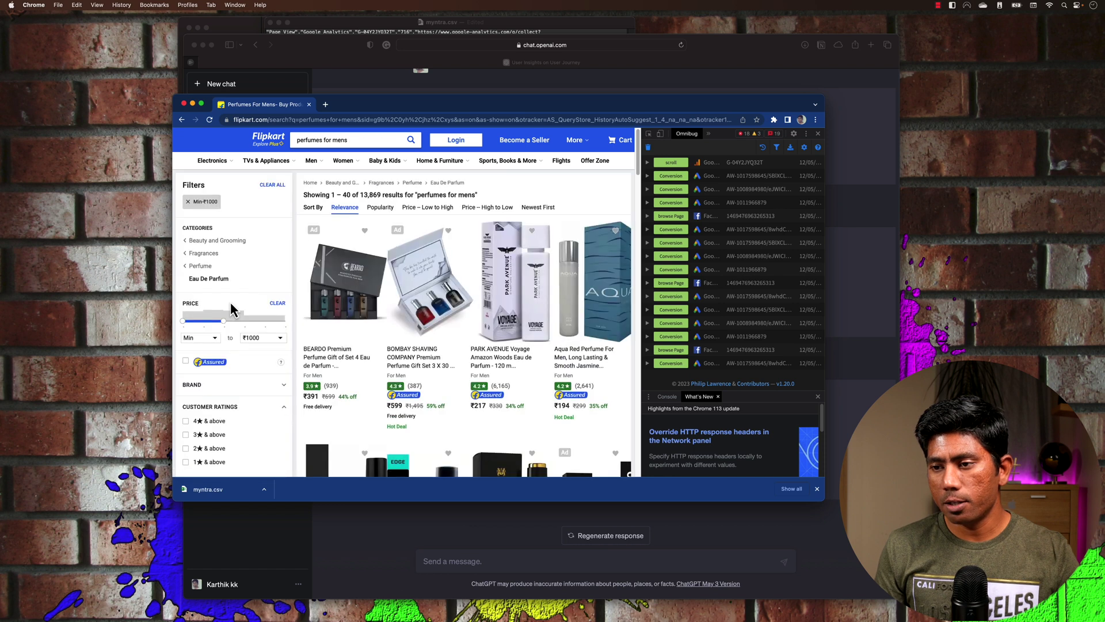
{"action": "scroll", "coordinate": [231, 372], "scroll_direction": "down", "scroll_amount": 1}
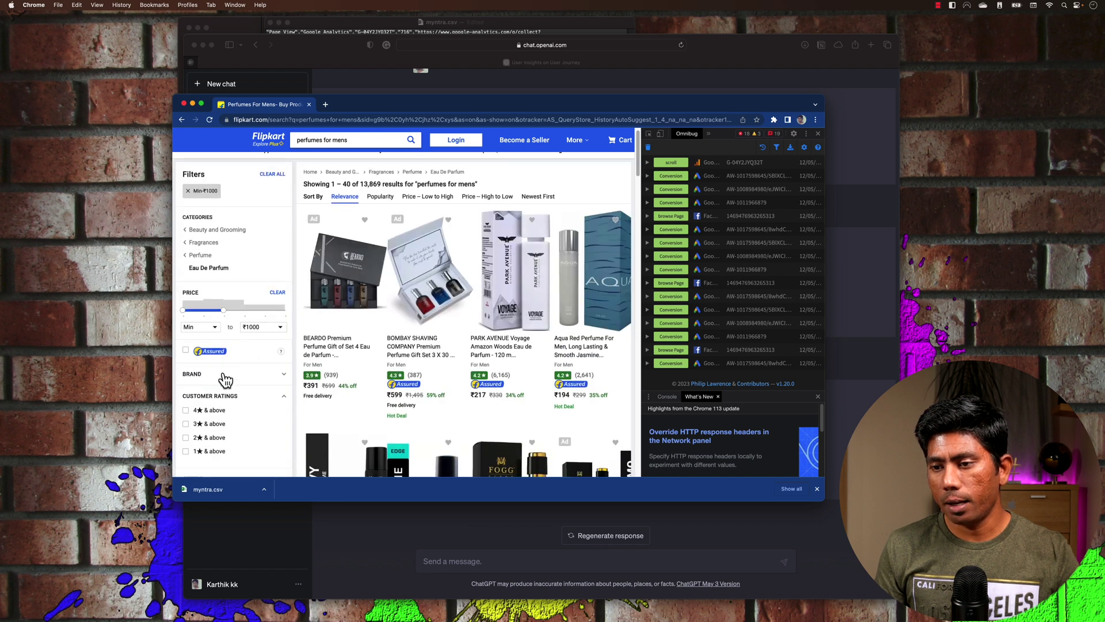
{"action": "left_click", "coordinate": [185, 410]}
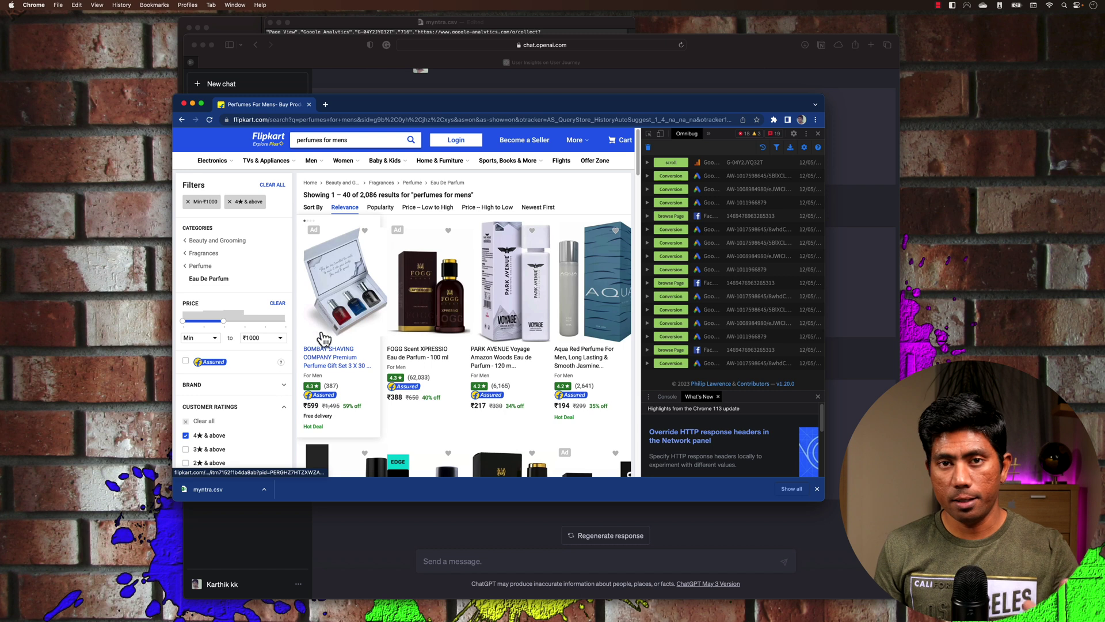
Export the captured Omnibug requests as a CSV file named flipkart.
{"action": "left_click", "coordinate": [791, 149]}
{"action": "double_click", "coordinate": [684, 235]}
{"action": "type", "text": "f"}
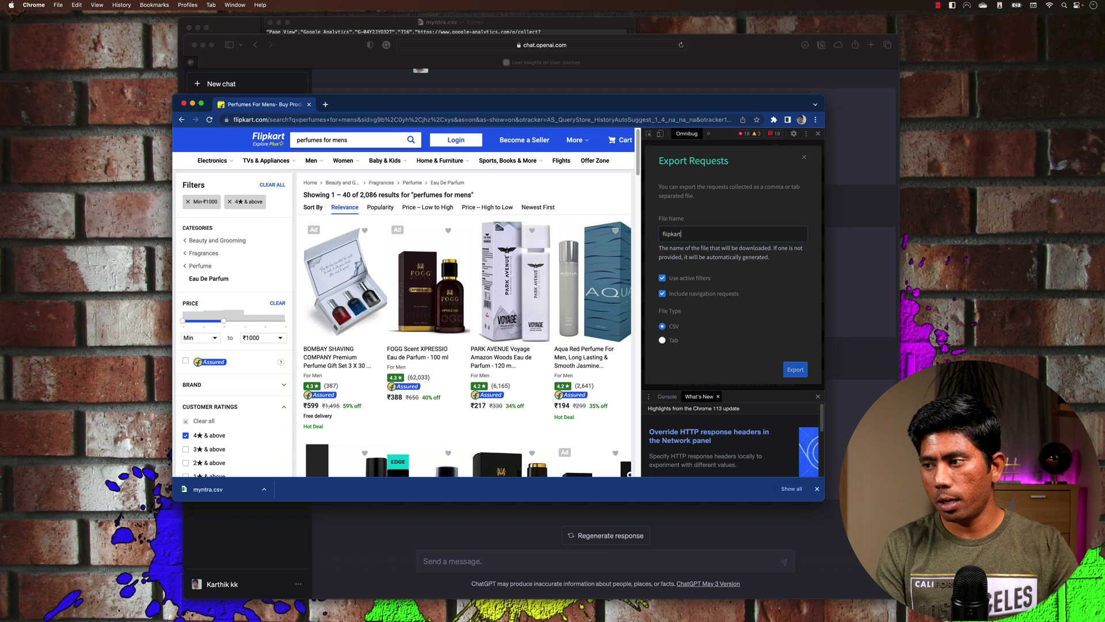
{"action": "type", "text": "lipkart"}
{"action": "key", "text": "Return"}
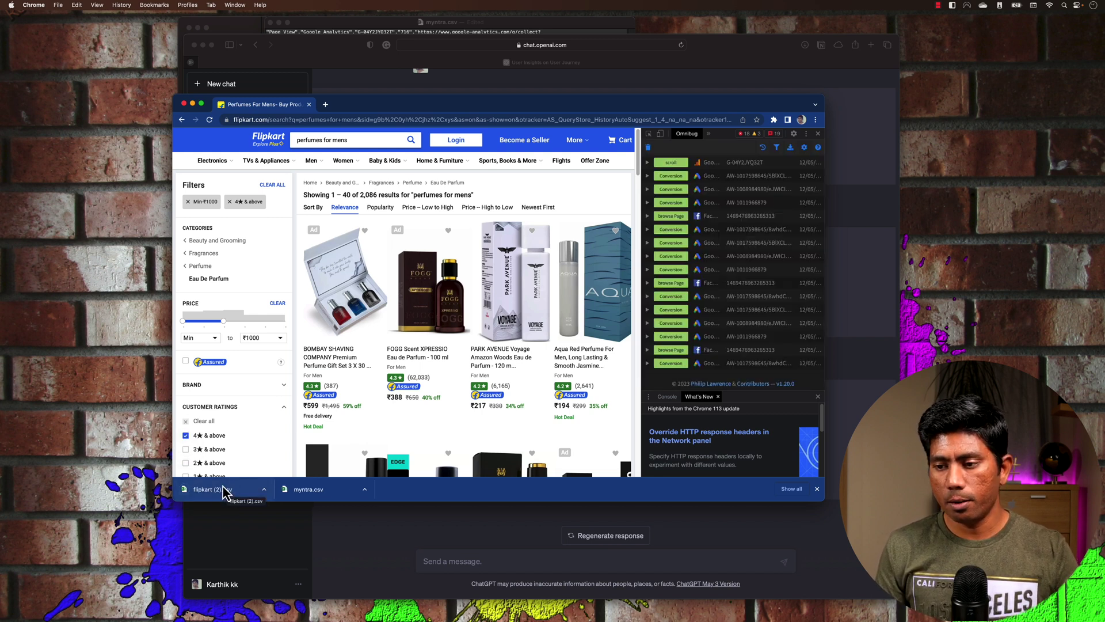
Copy the full contents of the exported flipkart CSV and switch to the ChatGPT window in Safari.
{"action": "left_click", "coordinate": [225, 490]}
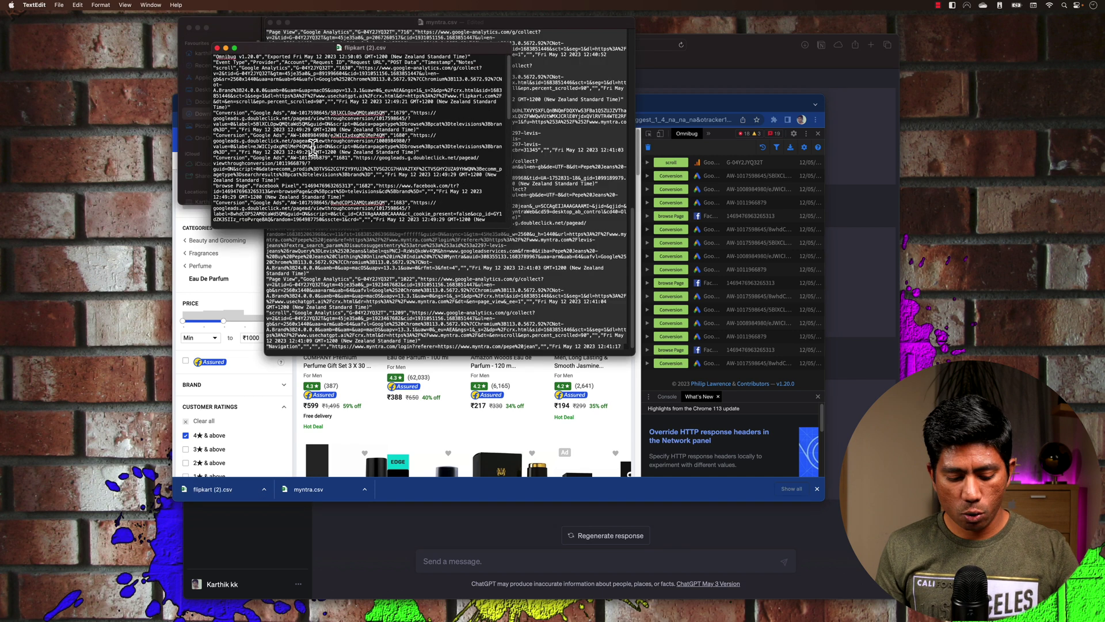
{"action": "key", "text": "super+a"}
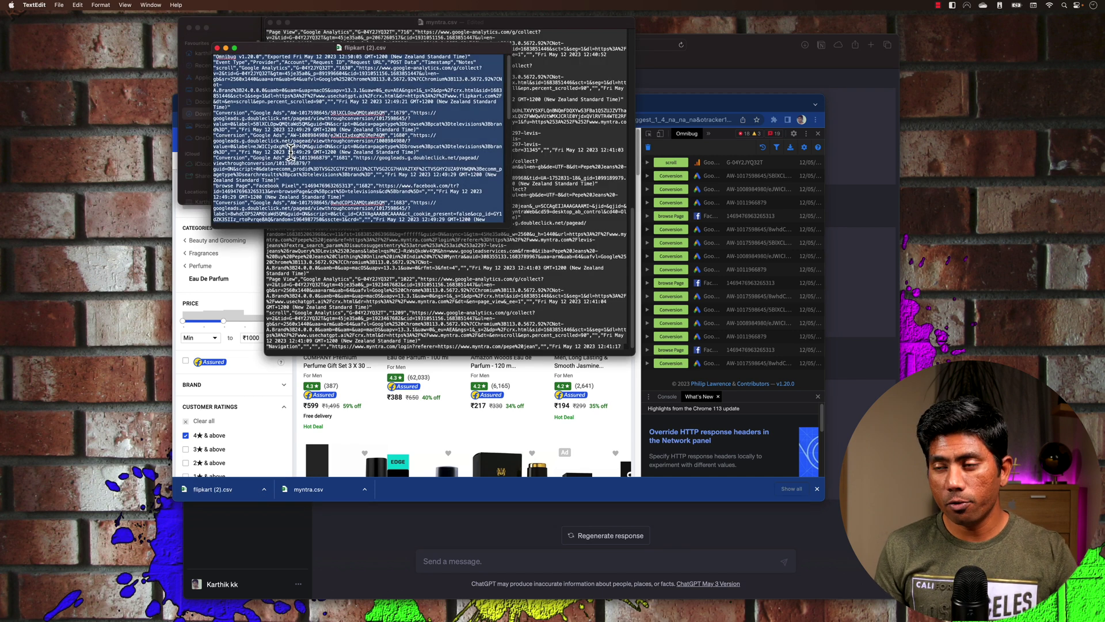
{"action": "key", "text": "super+Tab"}
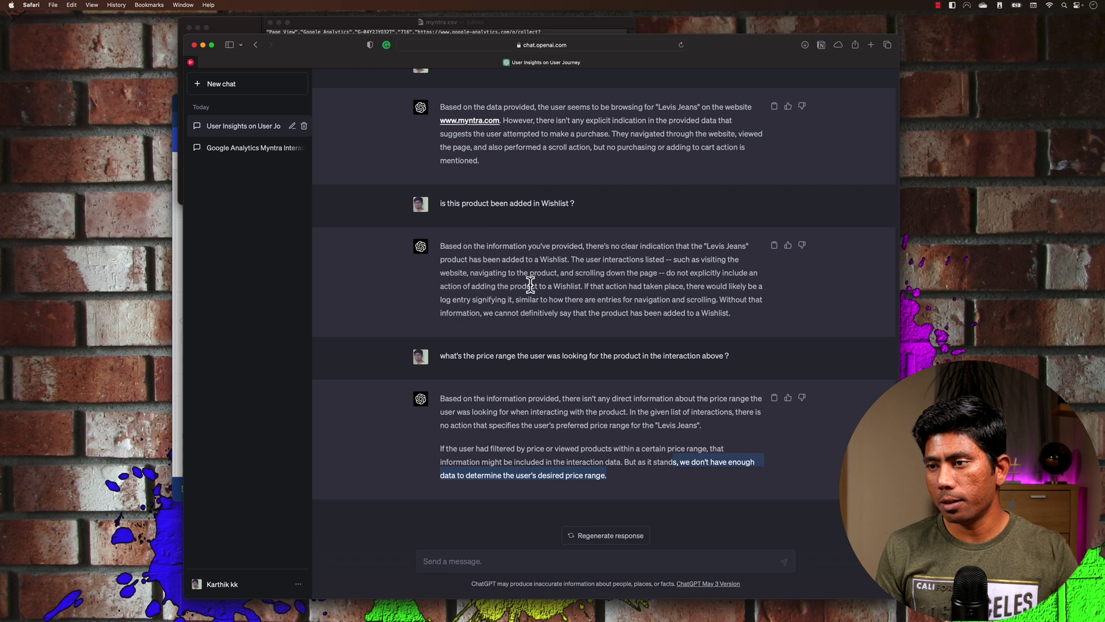
Start a new chat and send "Analyse the interaction and show me data insight" together with the copied Flipkart data.
{"action": "left_click", "coordinate": [232, 90]}
{"action": "left_click", "coordinate": [592, 112]}
{"action": "left_click", "coordinate": [570, 153]}
{"action": "left_click", "coordinate": [466, 560]}
{"action": "type", "text": "Analyse the interaction and show me data insight"}
{"action": "key", "text": "super+v"}
{"action": "key", "text": "Return"}
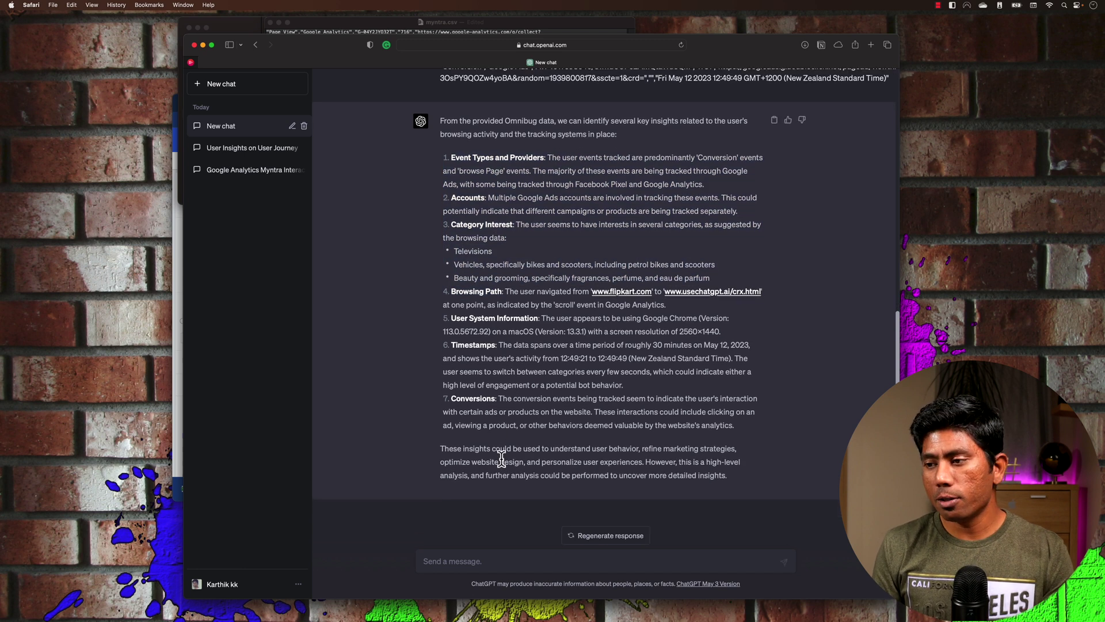
Examine the Timestamps insight in the answer, highlighting its text on the activity period and category switching.
{"action": "left_click_drag", "start_coordinate": [501, 344], "coordinate": [524, 382]}
{"action": "left_click", "coordinate": [524, 381]}
{"action": "left_click_drag", "start_coordinate": [622, 345], "coordinate": [688, 383]}
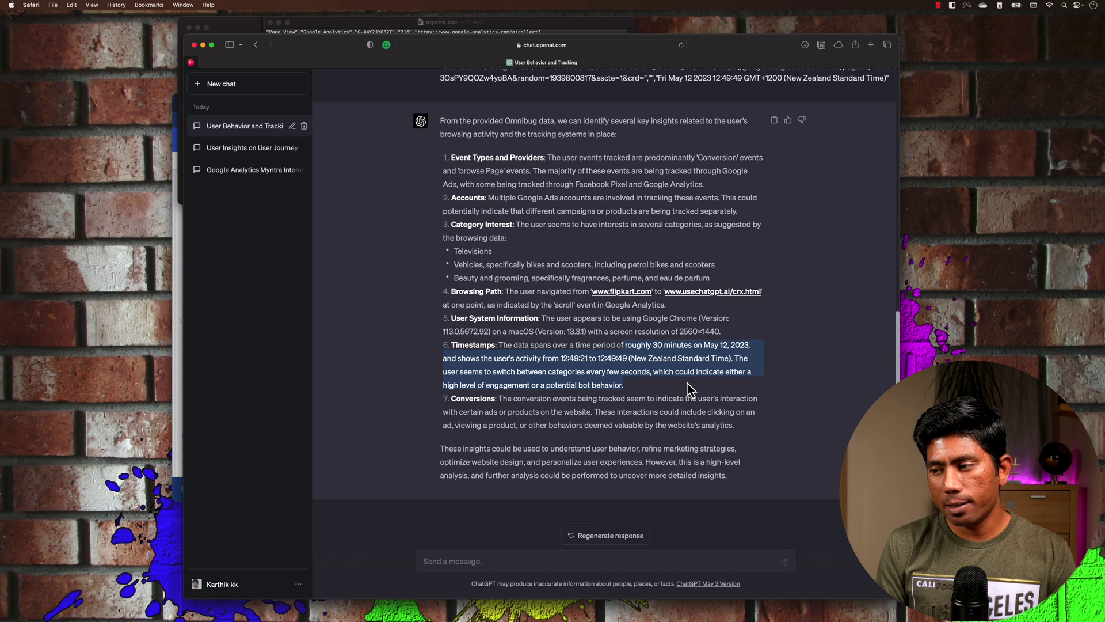
{"action": "left_click", "coordinate": [687, 383]}
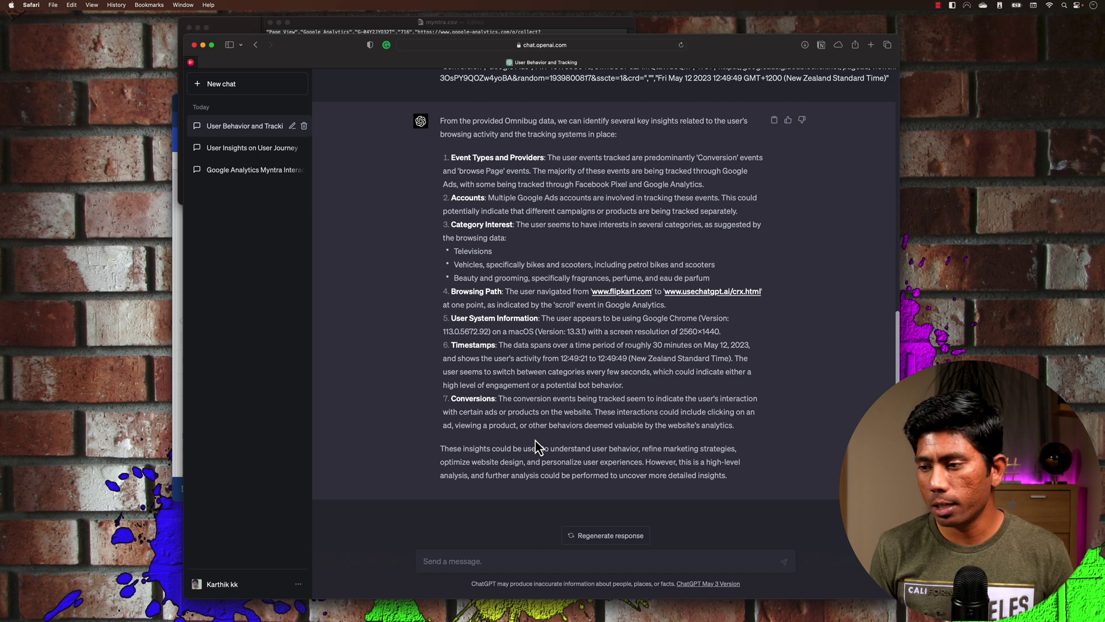
Ask "Show the cateogies of all the product which the user searched ?" and review the answer along with the earlier conversation.
{"action": "left_click", "coordinate": [478, 559]}
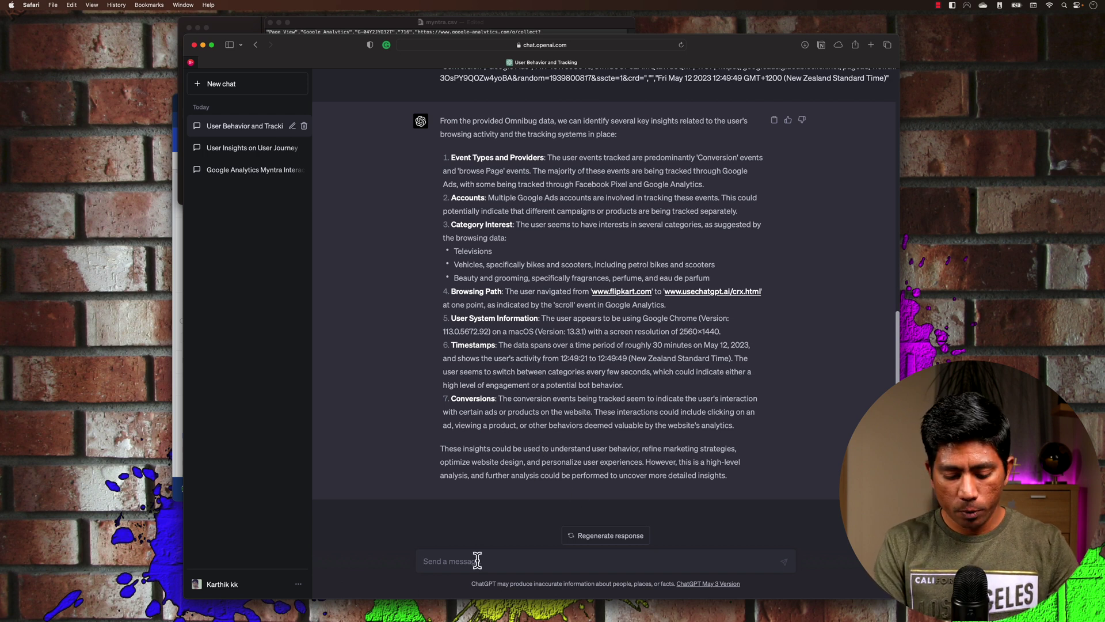
{"action": "type", "text": "Show "}
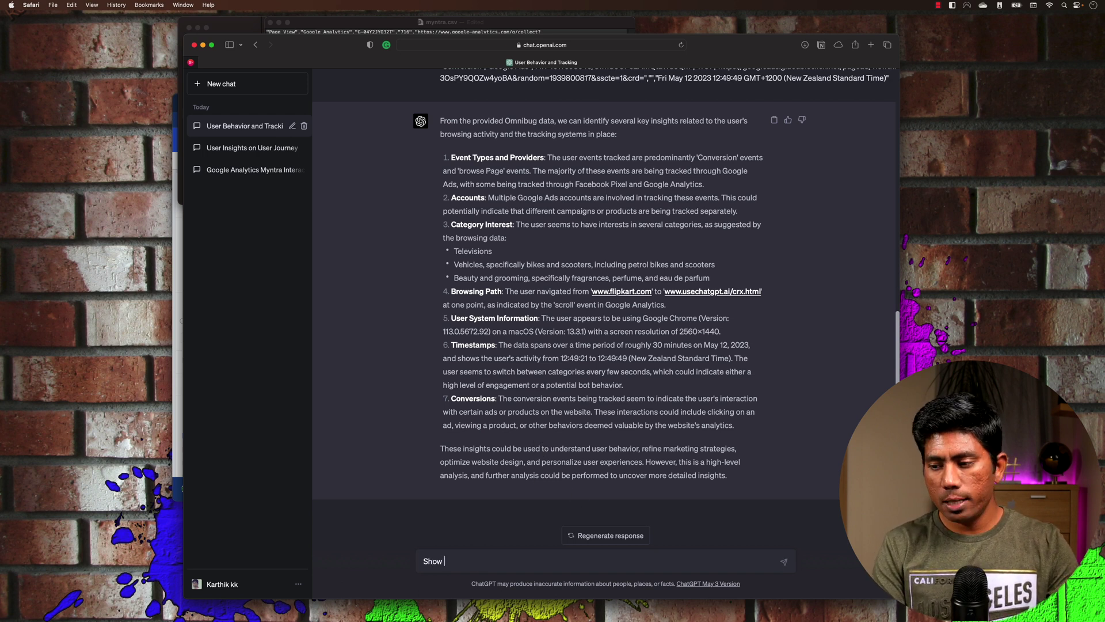
{"action": "type", "text": "the cateogies of all the product which the user "}
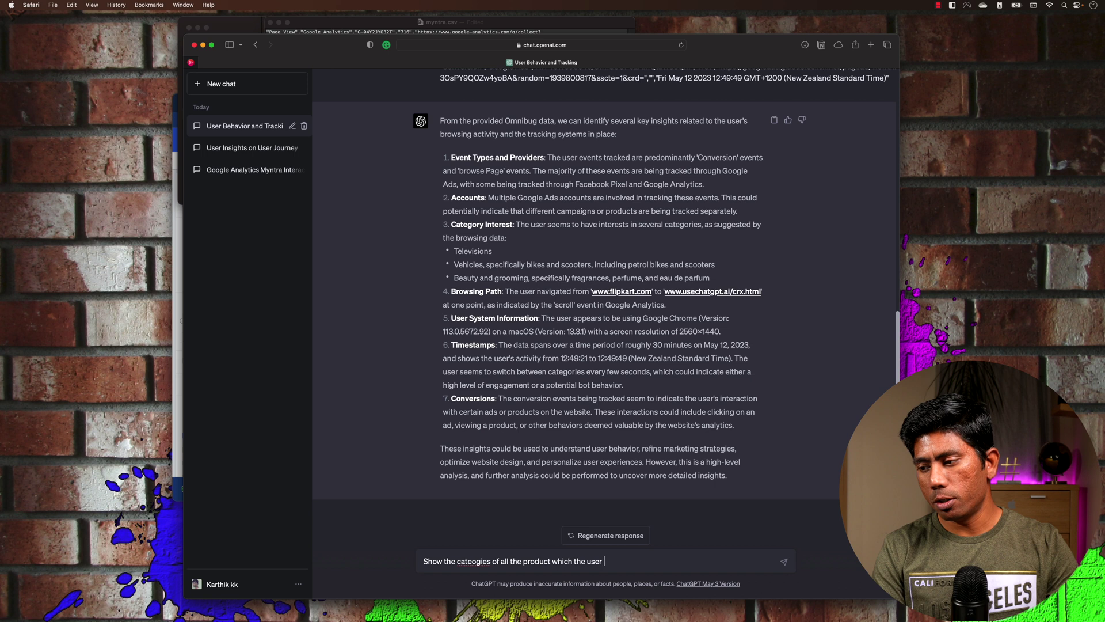
{"action": "type", "text": "searched "}
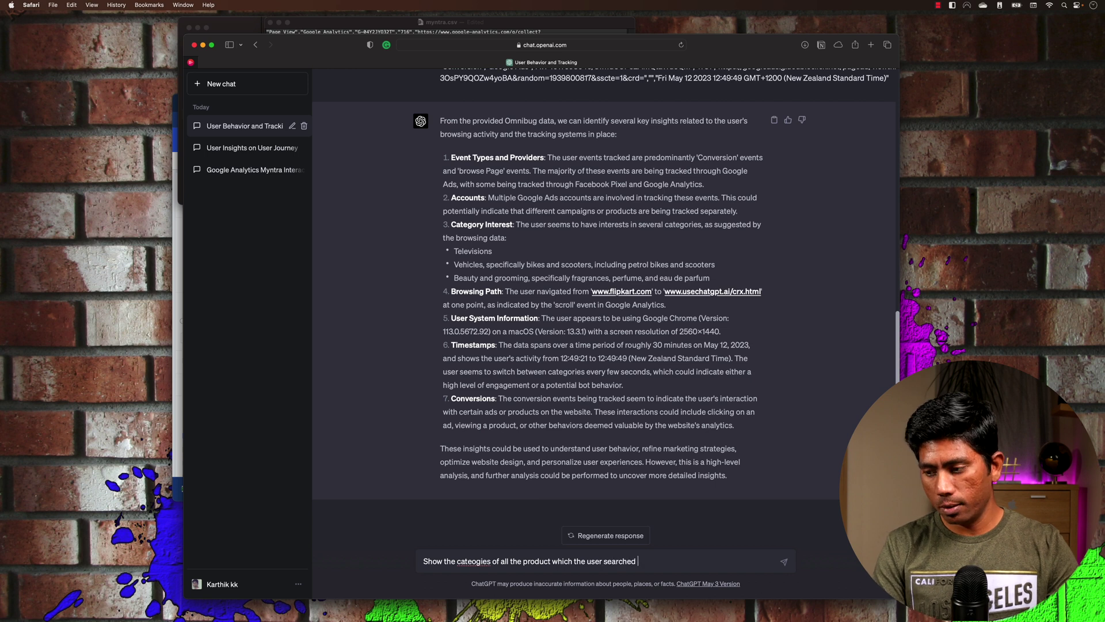
{"action": "type", "text": "?"}
{"action": "key", "text": "Return"}
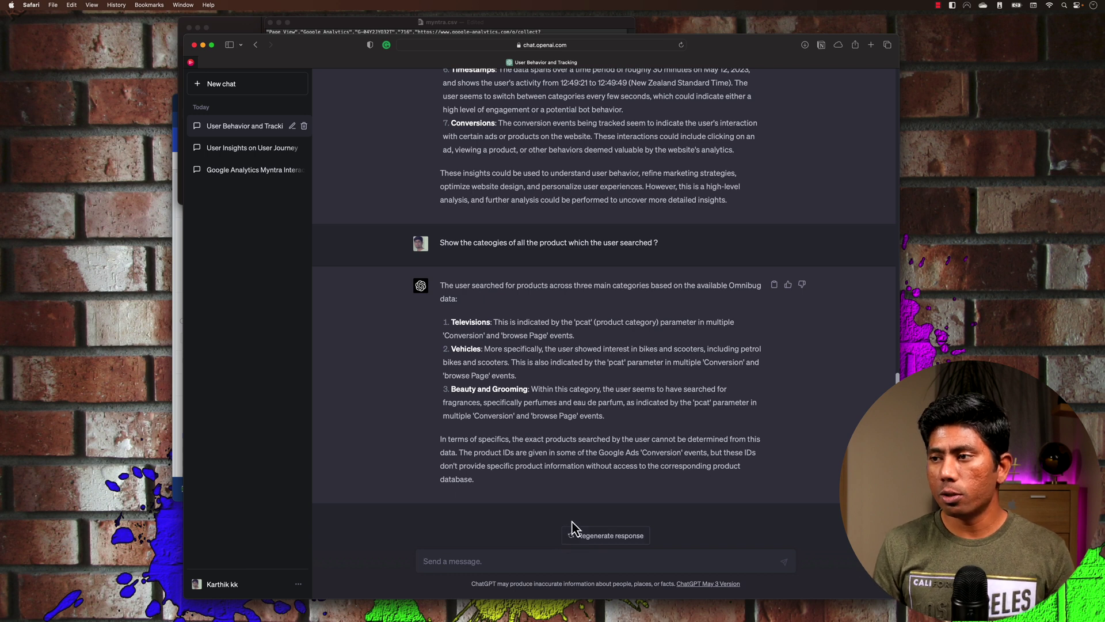
{"action": "scroll", "coordinate": [571, 527], "scroll_direction": "up", "scroll_amount": 20}
{"action": "scroll", "coordinate": [571, 523], "scroll_direction": "down", "scroll_amount": 20}
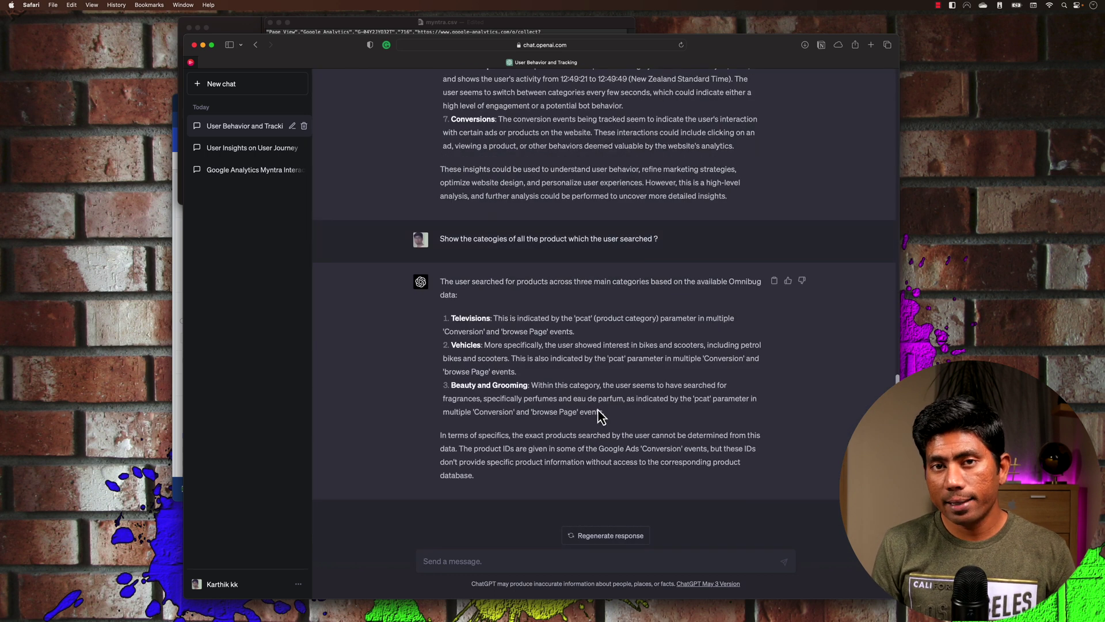